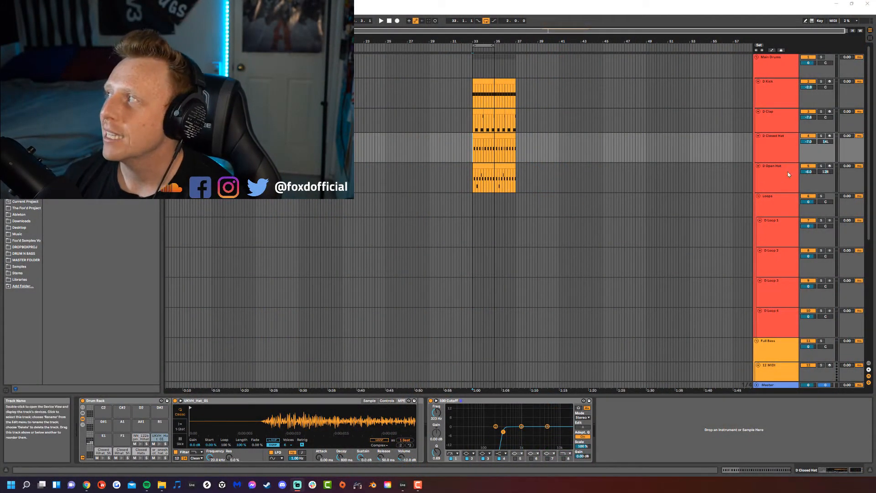
# - Insert a new audio track directly below the 12 MIDI track in the Full Bass group
pyautogui.scroll(-3, 780, 245)
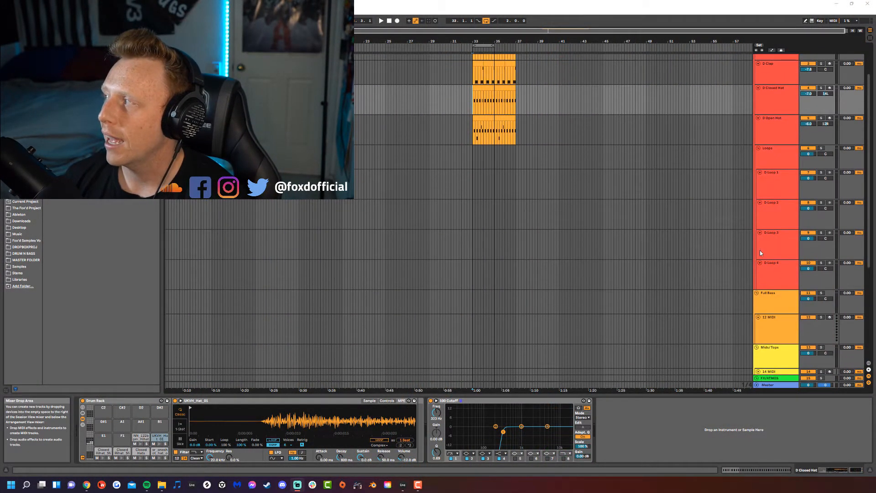
pyautogui.scroll(-3, 780, 333)
pyautogui.click(781, 291)
pyautogui.rightClick(782, 291)
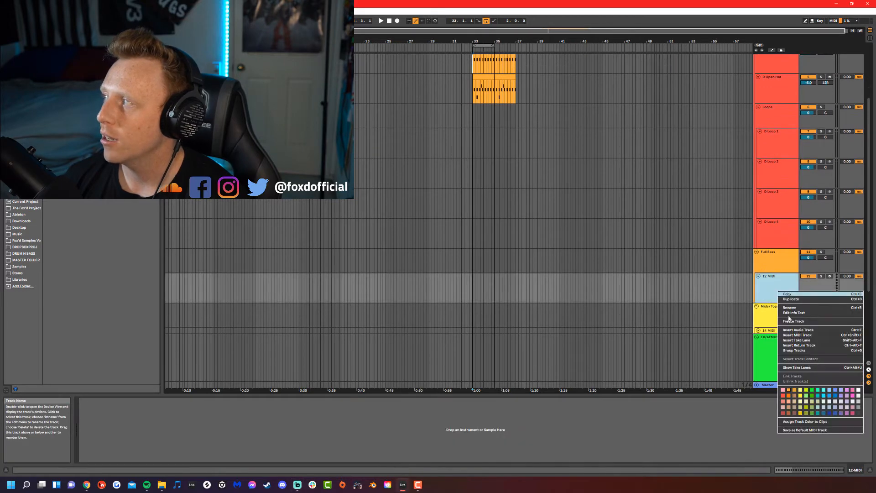
pyautogui.click(795, 331)
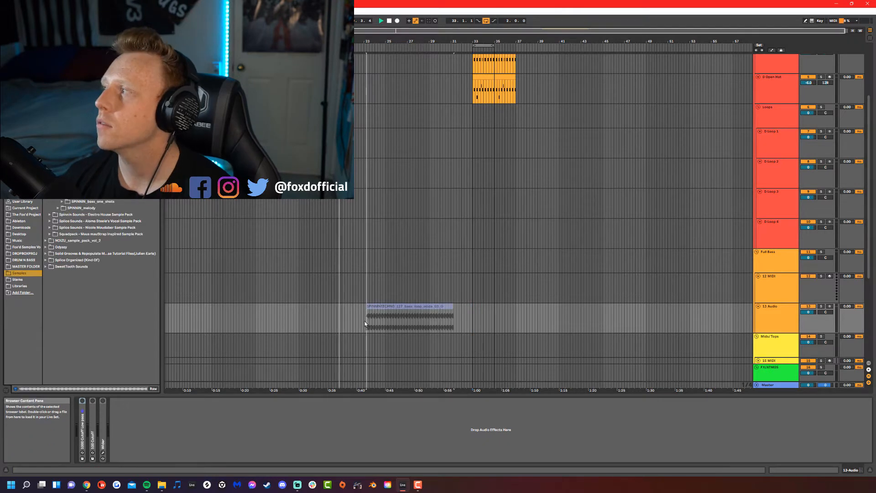
# - Place the SPINNINTECHNO_127 bass loop on the new audio track starting at bar 25 and play it
pyautogui.moveTo(366, 322); pyautogui.dragTo(387, 323)
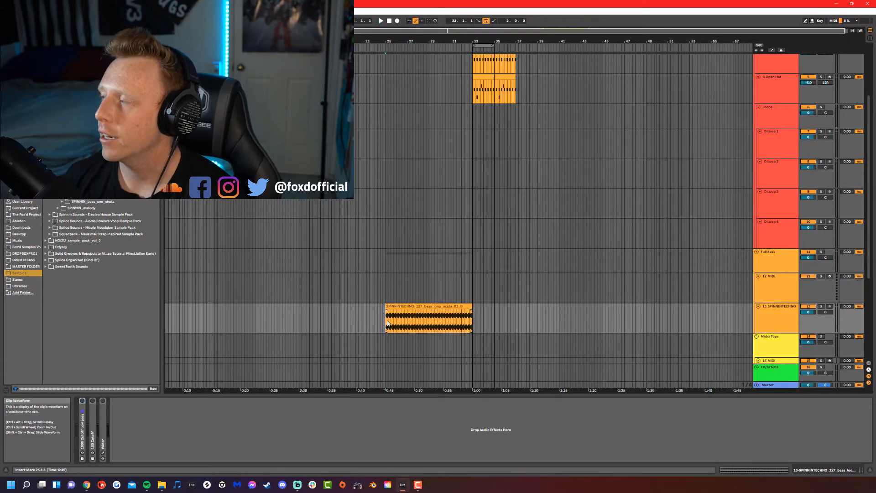
pyautogui.press('space')
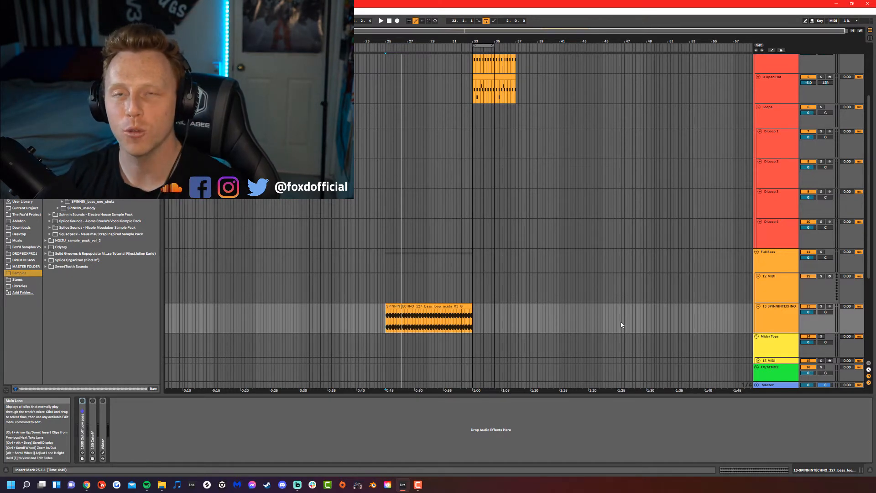
# - Add an EQ Eight audio effect to the SPINNINTECHNO bass loop track
pyautogui.click(766, 325)
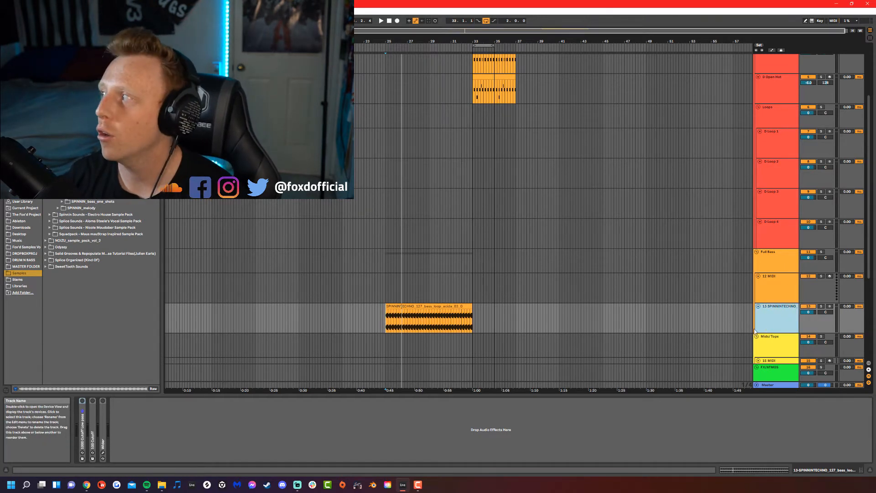
pyautogui.click(21, 134)
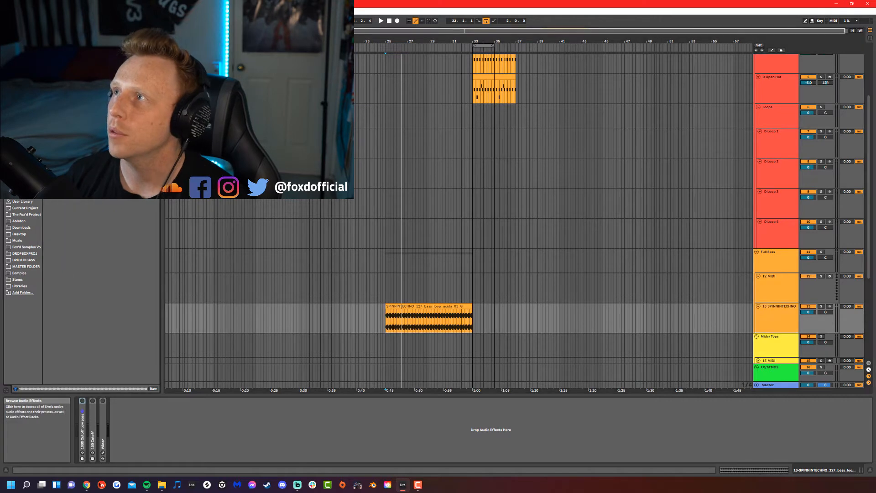
pyautogui.scroll(-1, 23, 246)
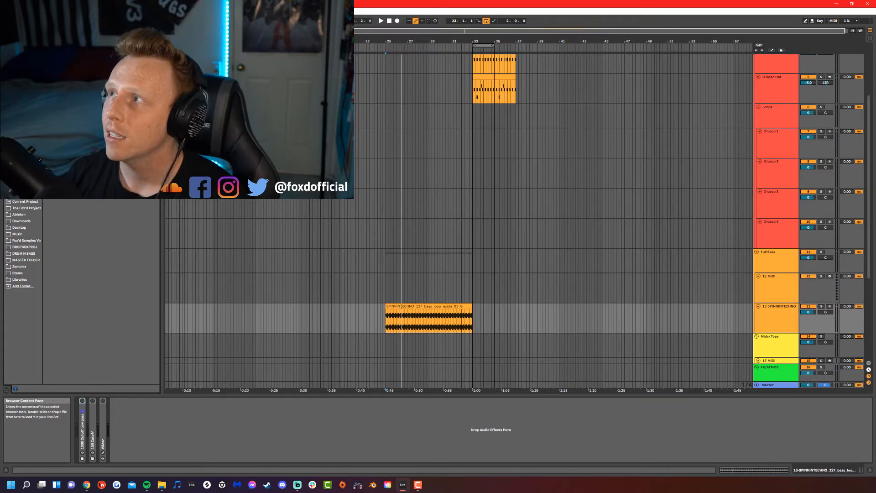
pyautogui.doubleClick(92, 101)
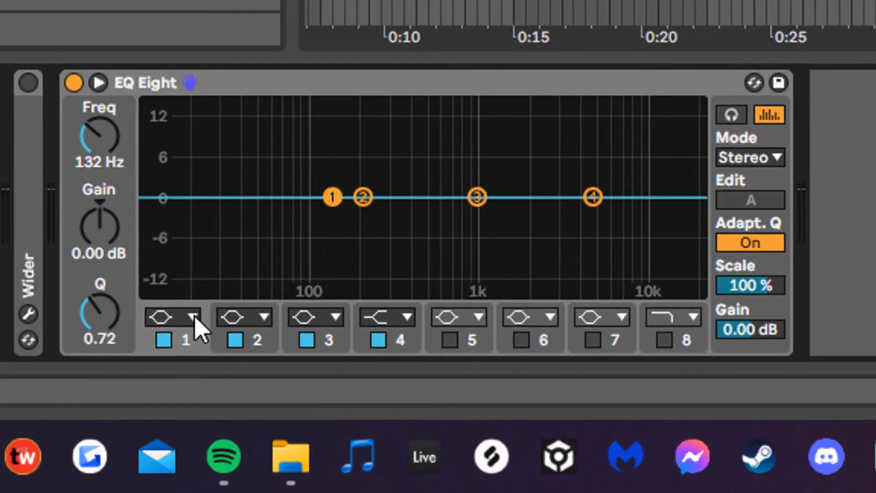
# - Set EQ Eight band 1 to the x4 low cut filter and move its frequency to about 109 Hz
pyautogui.click(139, 453)
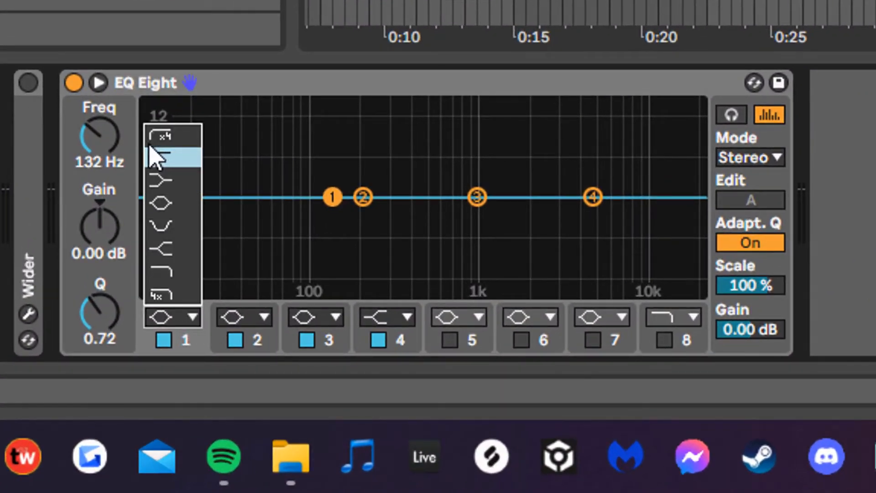
pyautogui.click(191, 318)
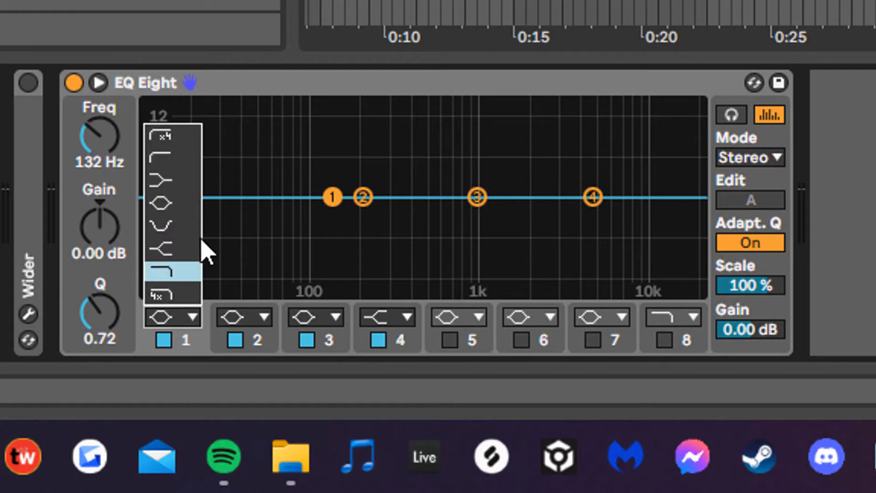
pyautogui.click(167, 135)
pyautogui.moveTo(340, 214); pyautogui.dragTo(319, 221)
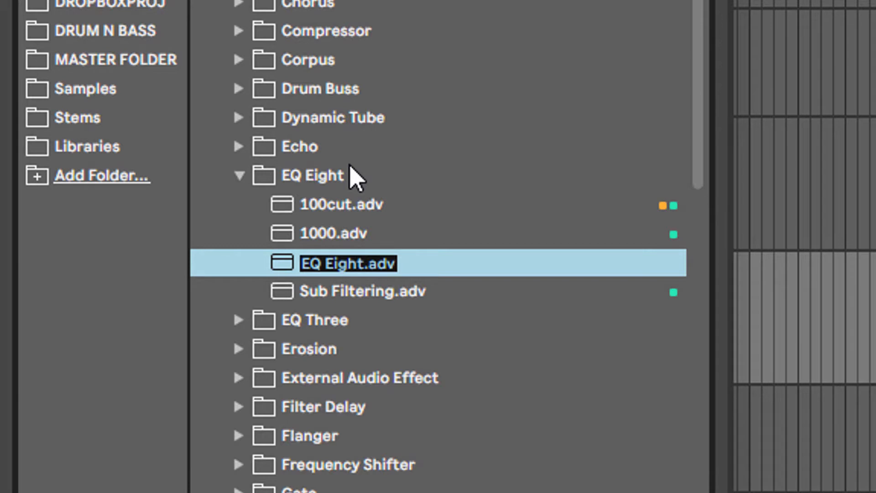
# - Name the saved EQ Eight preset "EQ 100 Cutoff" in the User Library
pyautogui.write('1')
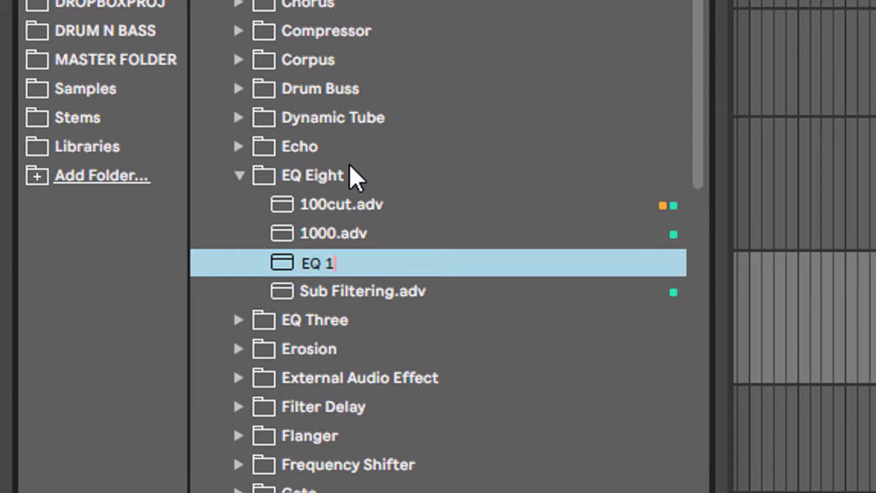
pyautogui.write('00 Cutoff')
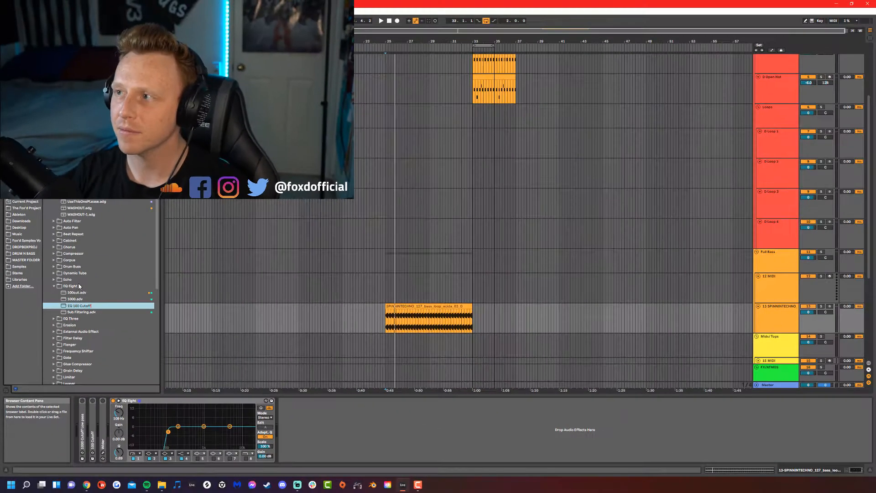
pyautogui.press('Return')
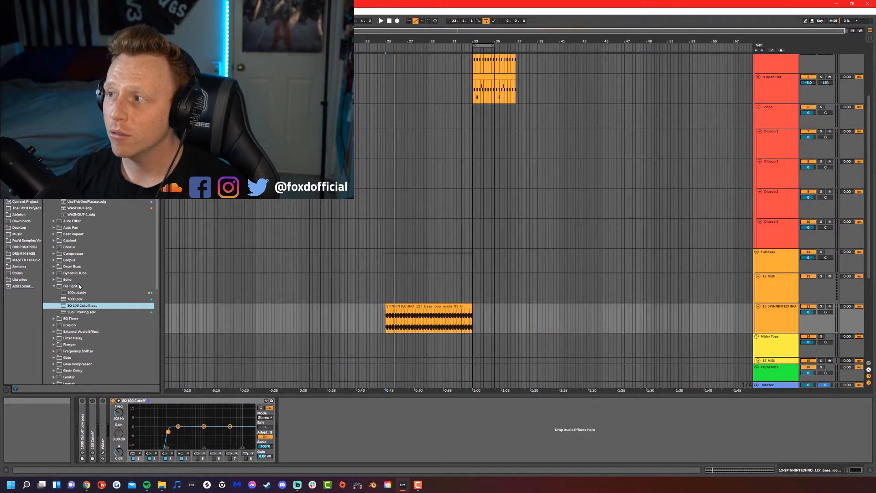
# - Delete the EQ from the bass loop track and play the loop without it
pyautogui.click(190, 405)
pyautogui.press('Delete')
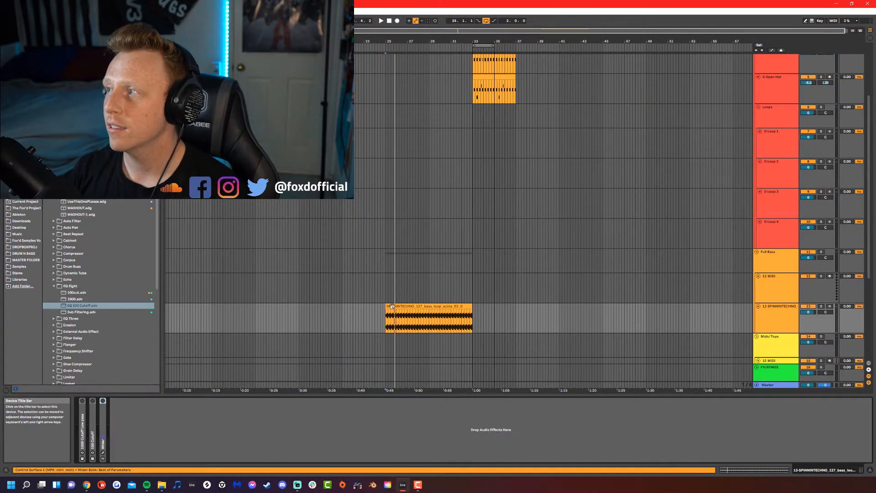
pyautogui.press('space')
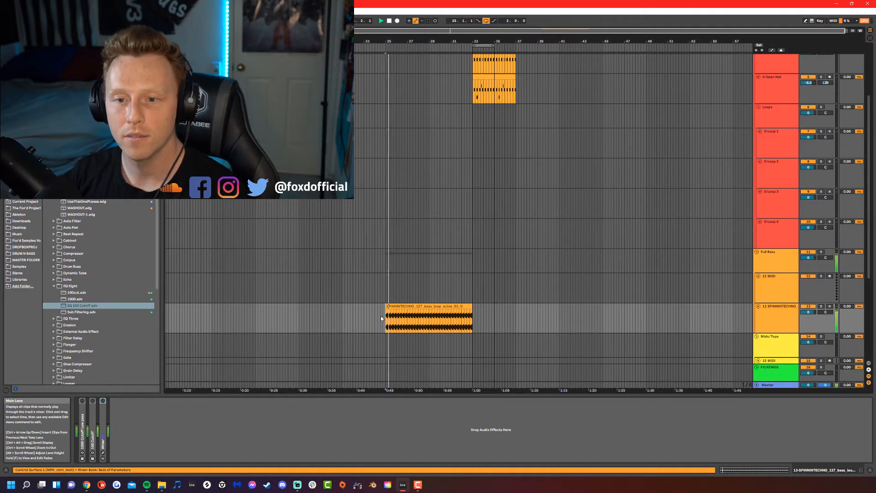
# - Load the EQ 100 Cutoff preset onto the bass loop track and audition the filtered loop
pyautogui.click(79, 309)
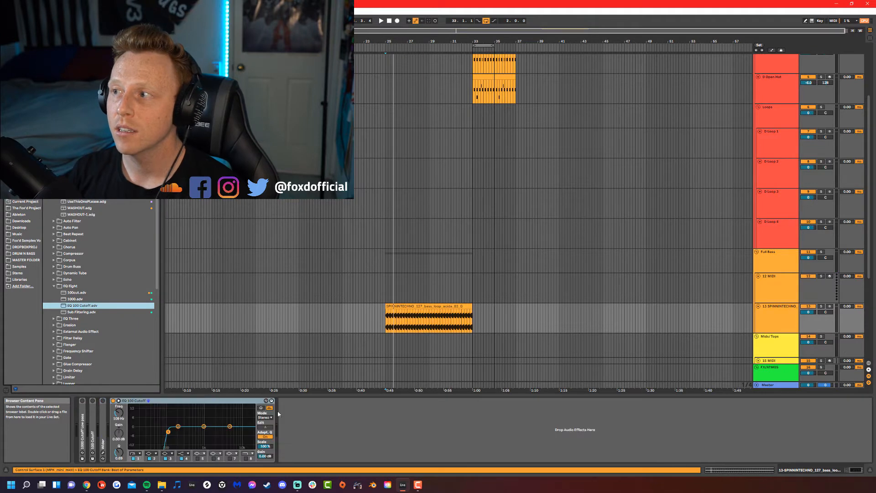
pyautogui.press('space')
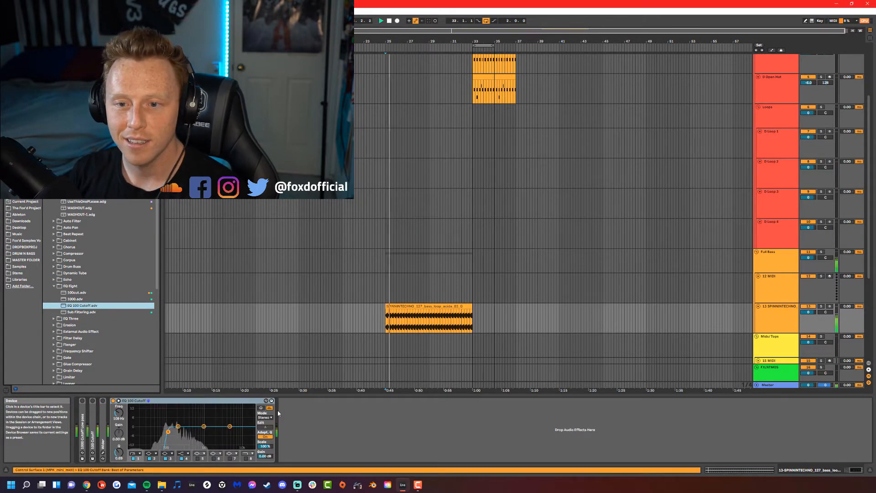
pyautogui.press('space')
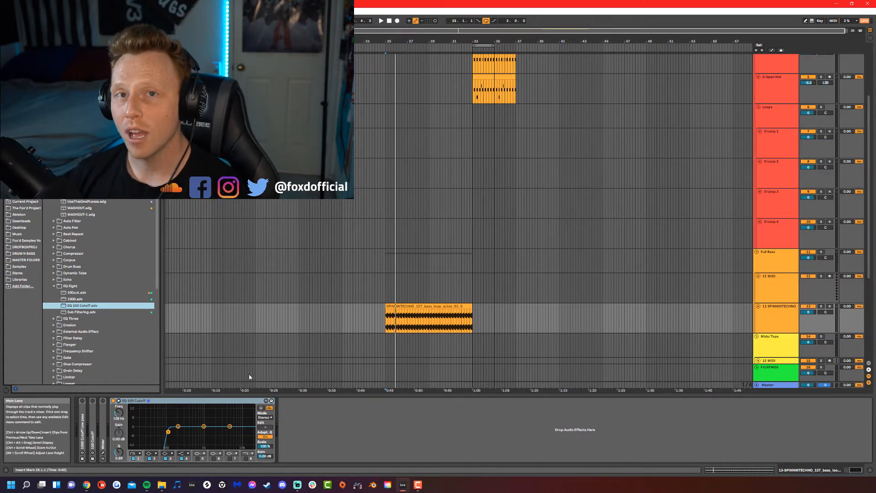
pyautogui.click(216, 402)
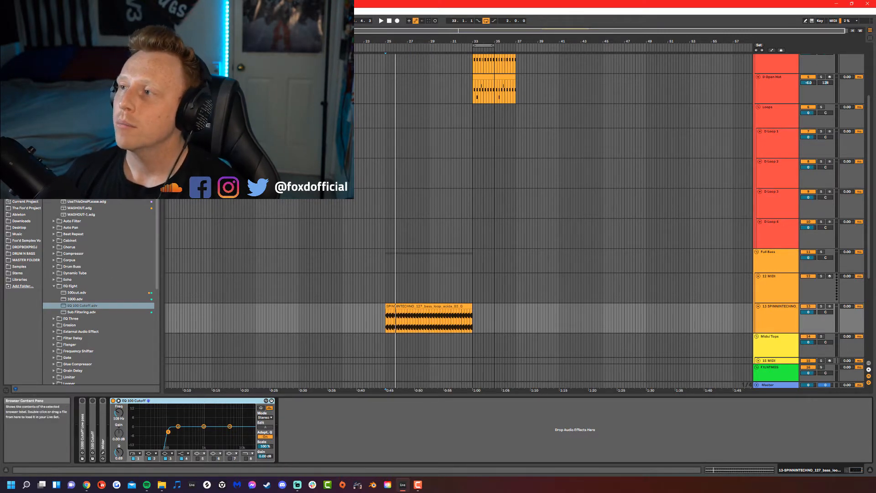
pyautogui.scroll(-3, 80, 324)
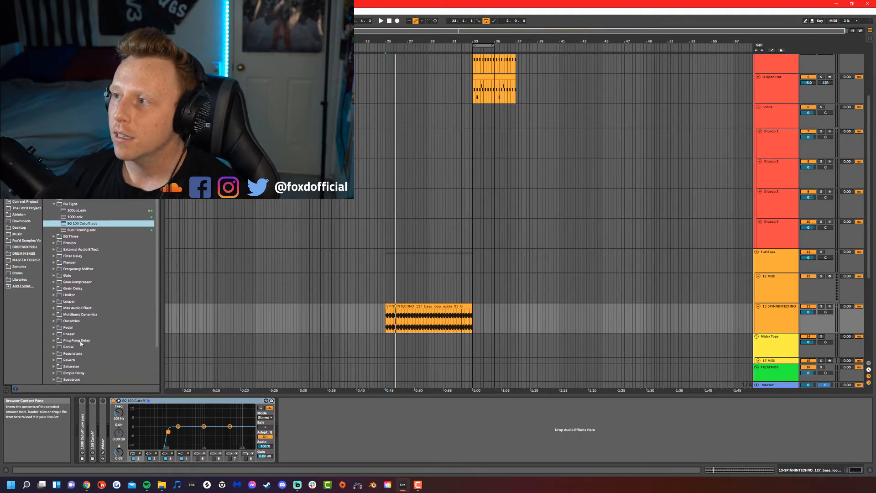
pyautogui.click(78, 347)
pyautogui.scroll(-3, 79, 349)
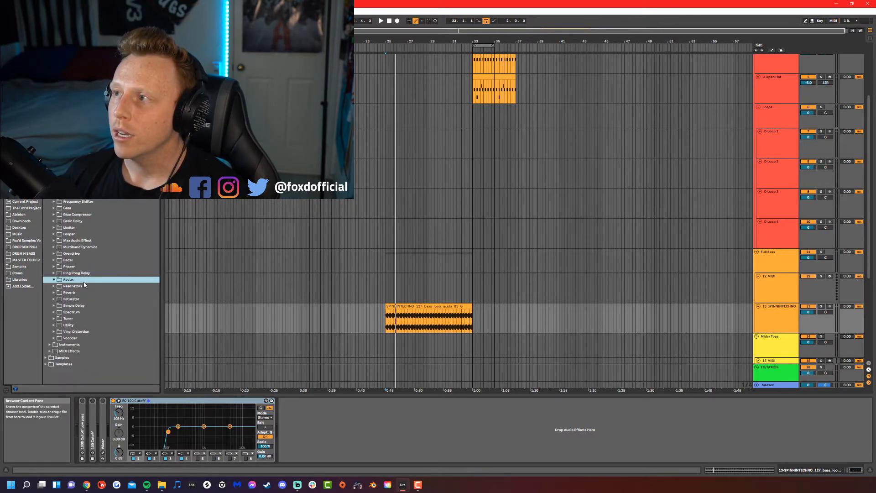
pyautogui.press('Left')
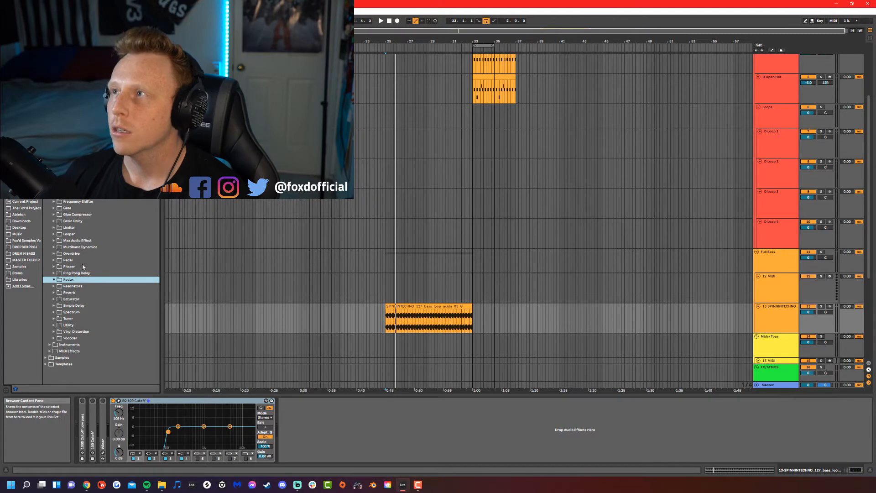
# - Add the Redux audio effect to the bass loop track and place it before EQ 100 Cutoff
pyautogui.click(22, 127)
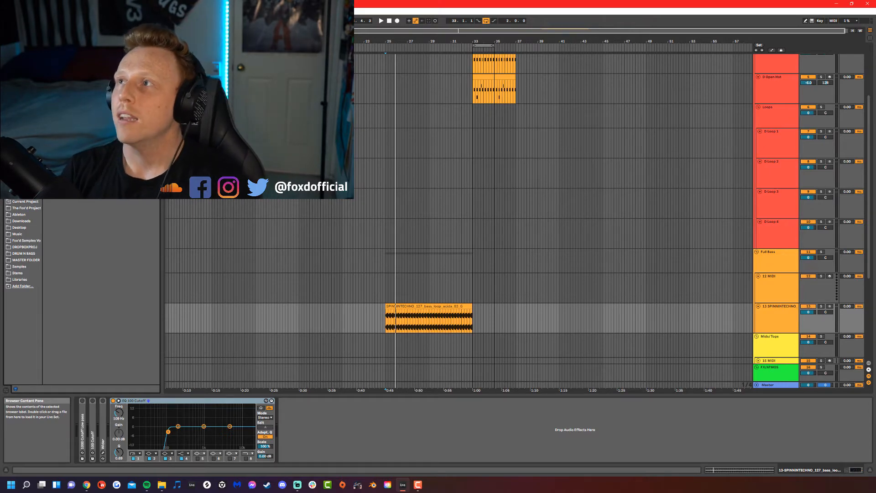
pyautogui.hotkey('ctrl', 'f')
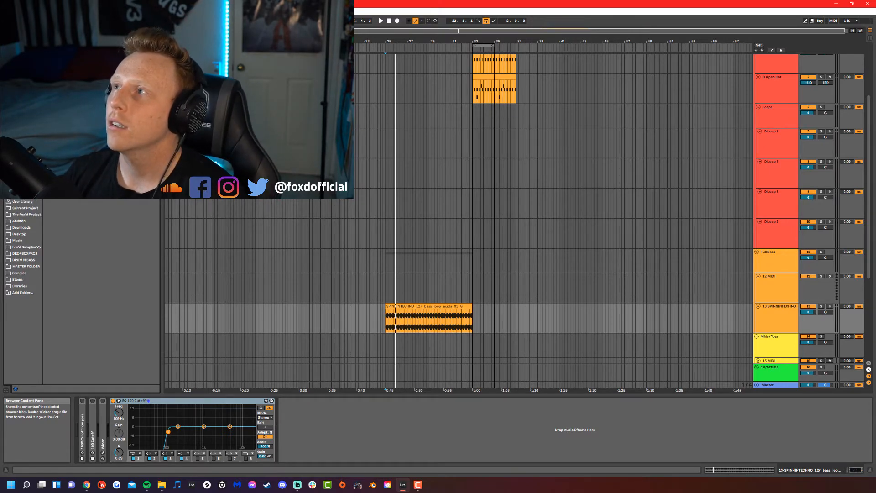
pyautogui.doubleClick(69, 59)
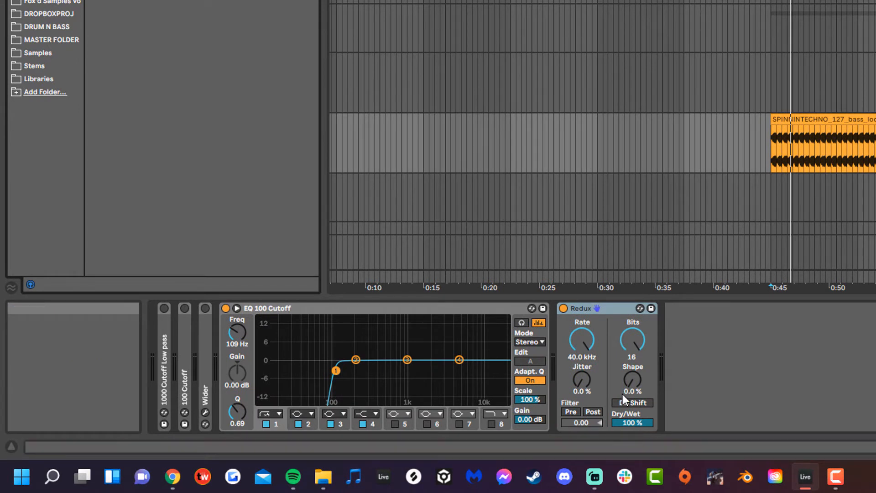
pyautogui.moveTo(598, 310); pyautogui.dragTo(220, 404)
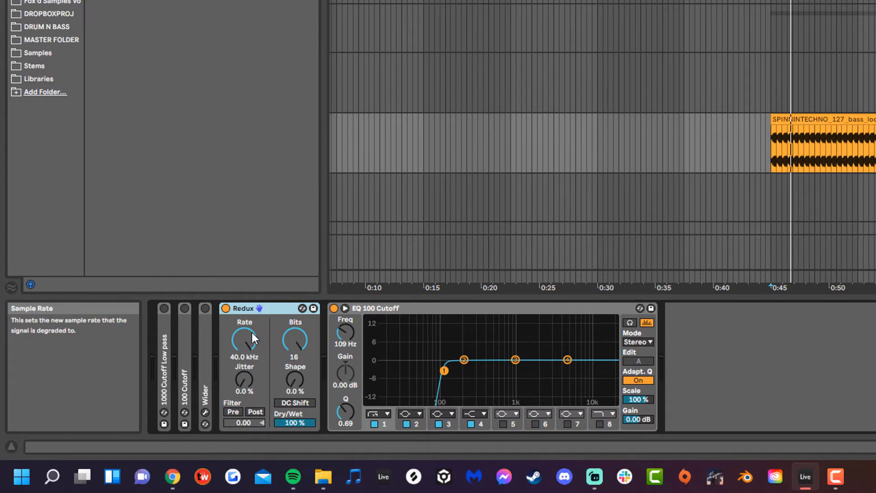
# - Lower the Redux sample rate to 5.66 kHz, playing the loop to check the effect
pyautogui.moveTo(252, 338)
pyautogui.mouseDown()
pyautogui.moveTo(253, 372)
pyautogui.moveTo(247, 333)
pyautogui.mouseUp()
pyautogui.press('space')
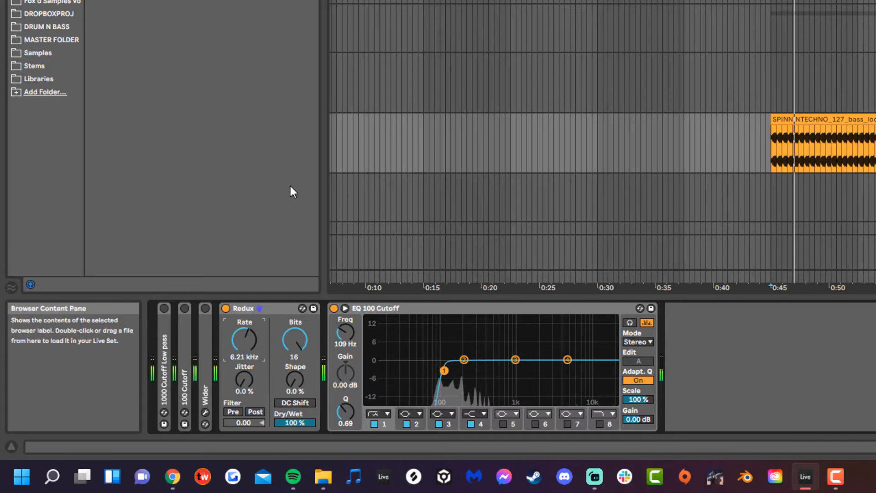
pyautogui.click(471, 307)
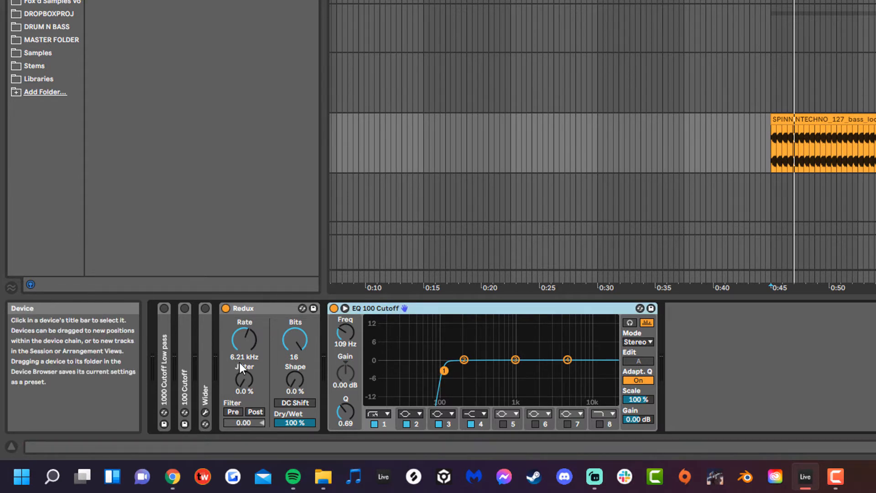
pyautogui.moveTo(245, 340)
pyautogui.mouseDown()
pyautogui.moveTo(244, 325)
pyautogui.moveTo(245, 353)
pyautogui.moveTo(250, 339)
pyautogui.mouseUp()
pyautogui.press('space')
pyautogui.press('space')
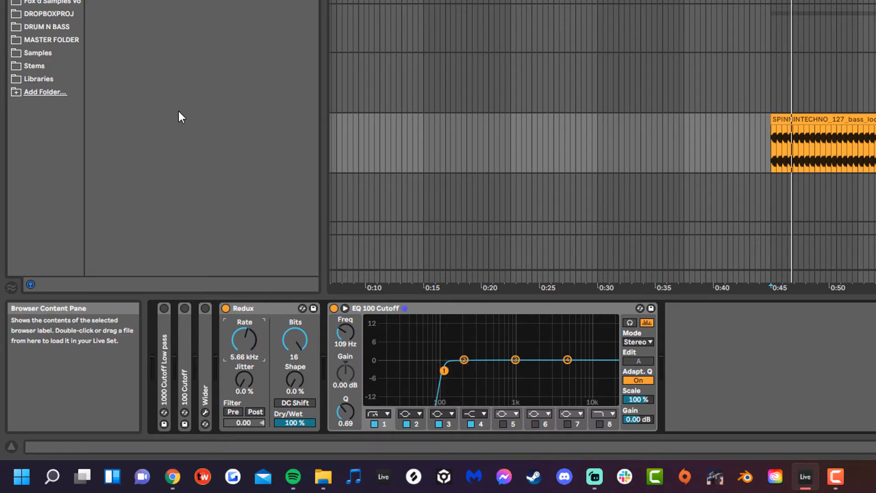
# - Group the Redux and EQ 100 Cutoff devices into an audio effect rack
pyautogui.click(283, 306)
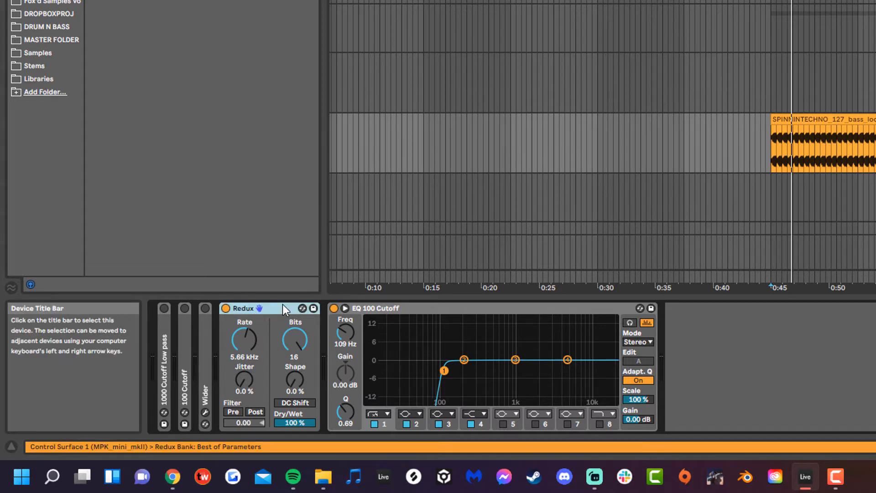
pyautogui.click(410, 309)
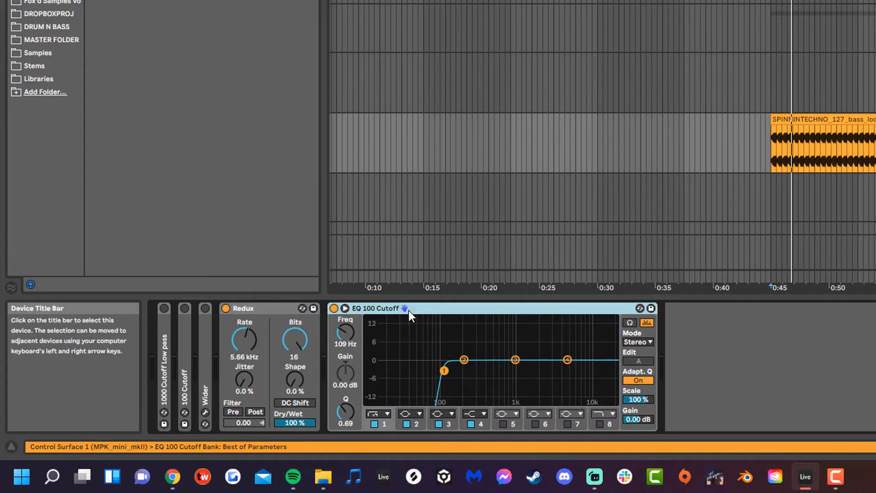
pyautogui.click(272, 306)
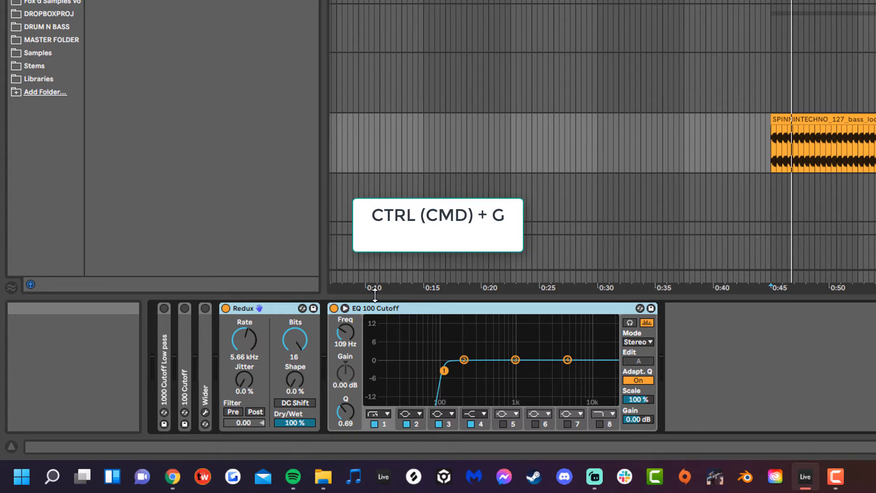
pyautogui.hotkey('ctrl', 'g')
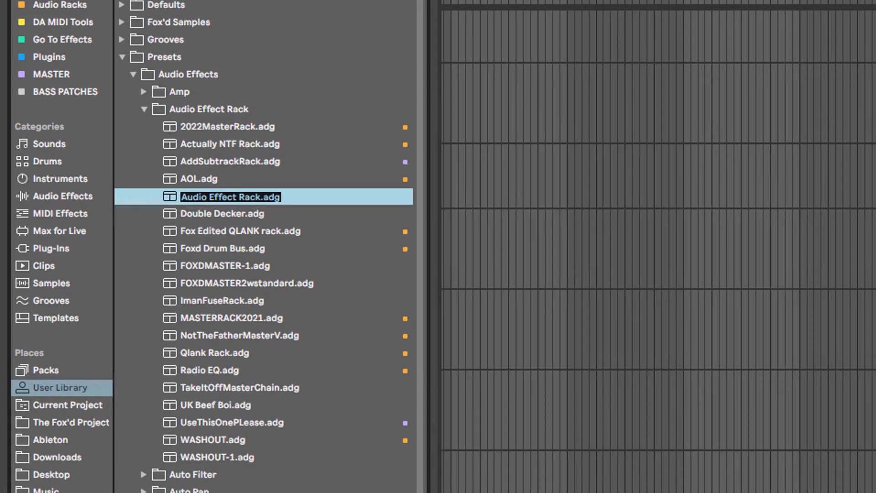
# - Name the saved audio effect rack preset The Foxd Sound
pyautogui.write('The Foxd Sou')
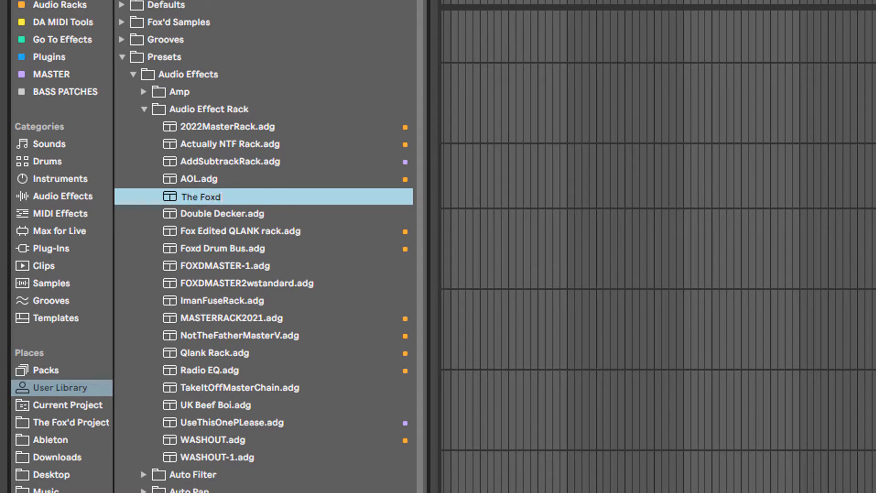
pyautogui.write('nd')
pyautogui.press('Return')
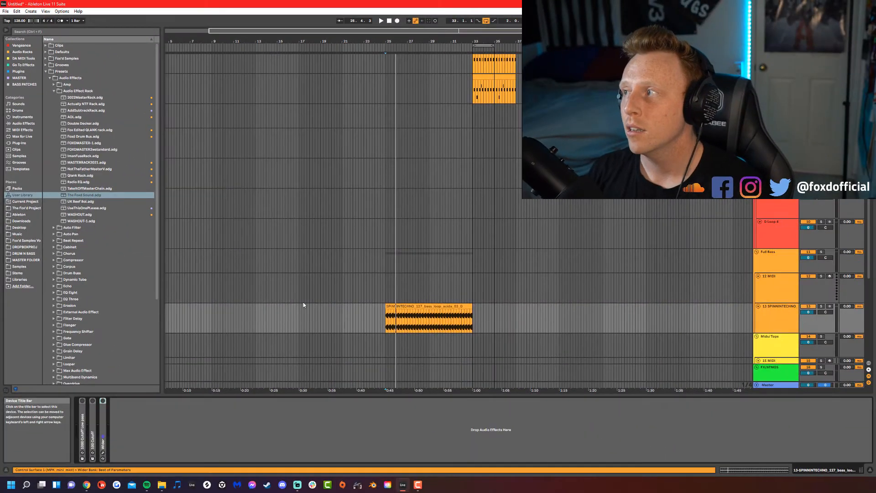
# - Play the bass loop without the rack, load The Foxd Sound preset onto its track, and audition the loop again
pyautogui.click(387, 326)
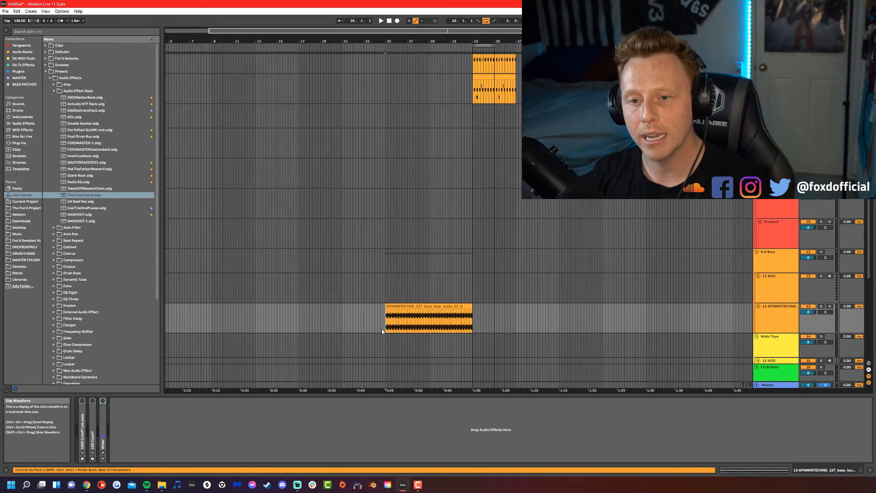
pyautogui.press('space')
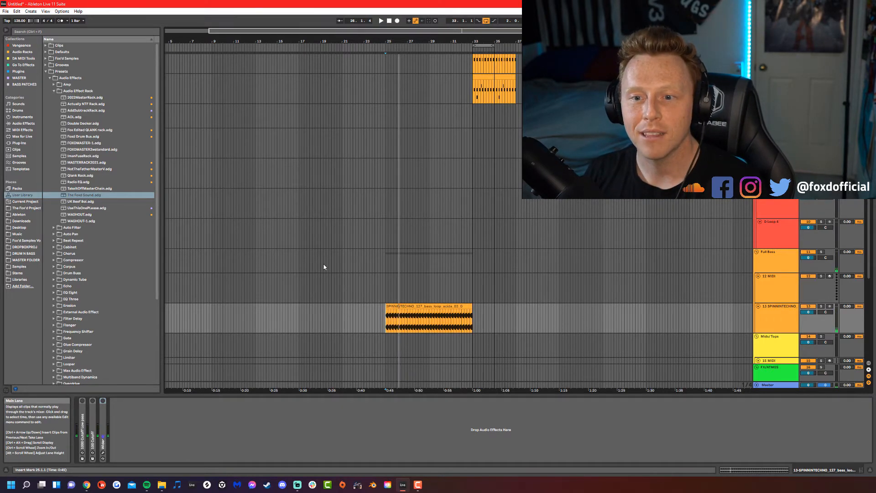
pyautogui.doubleClick(76, 196)
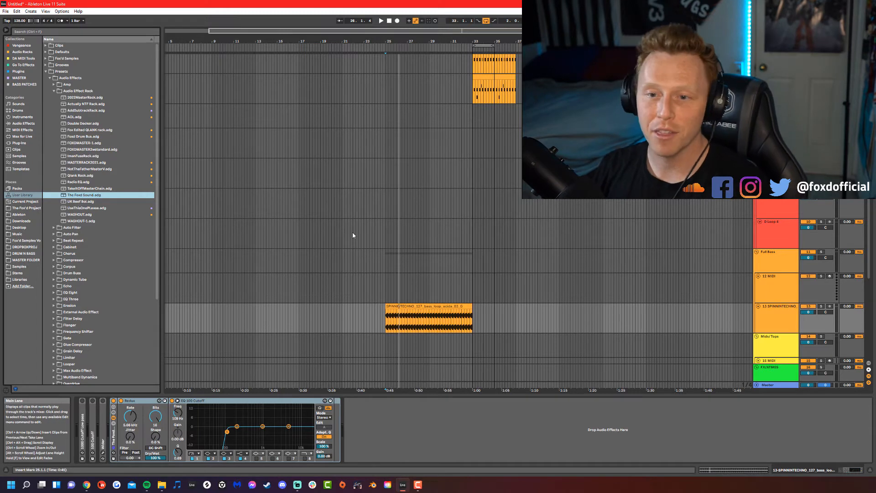
pyautogui.press('space')
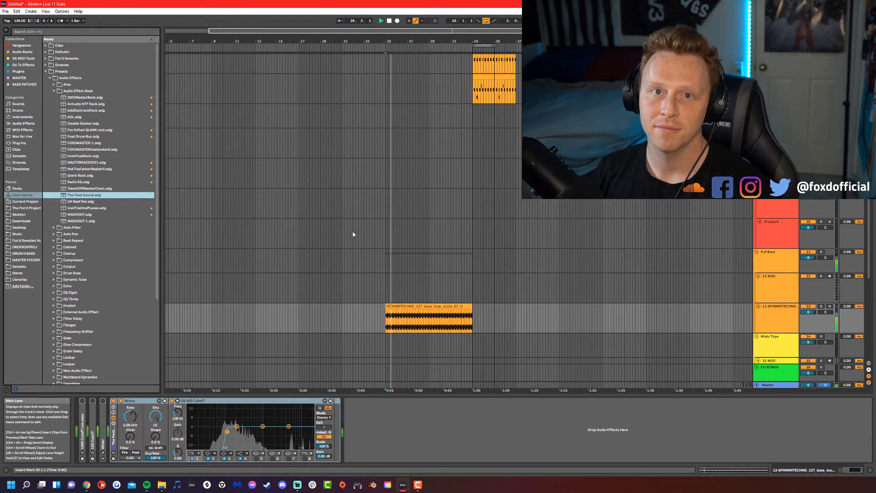
# - Open the EDMT Bass House folder in the Vengeance collection and search it for "loop"
pyautogui.click(25, 46)
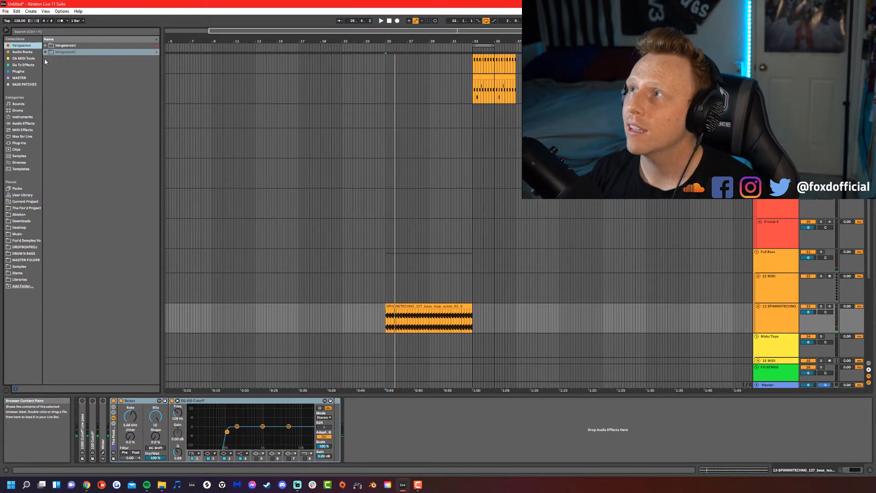
pyautogui.click(48, 52)
pyautogui.click(56, 73)
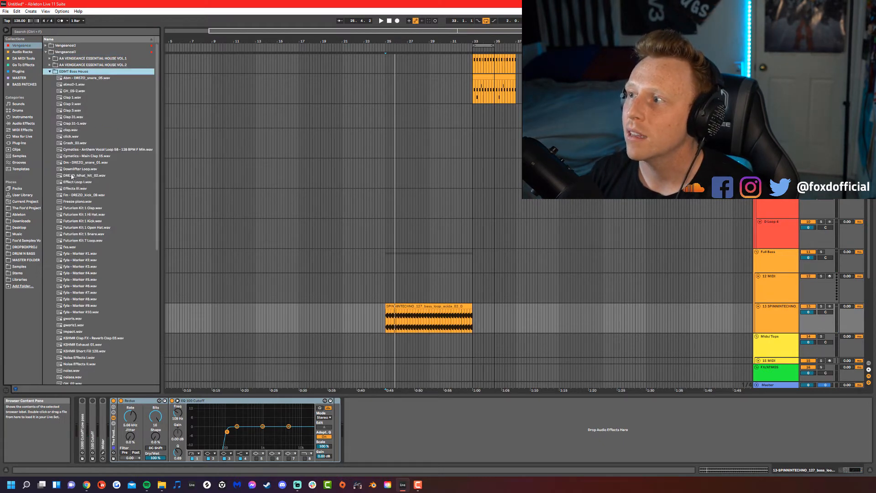
pyautogui.click(69, 33)
pyautogui.write('loo')
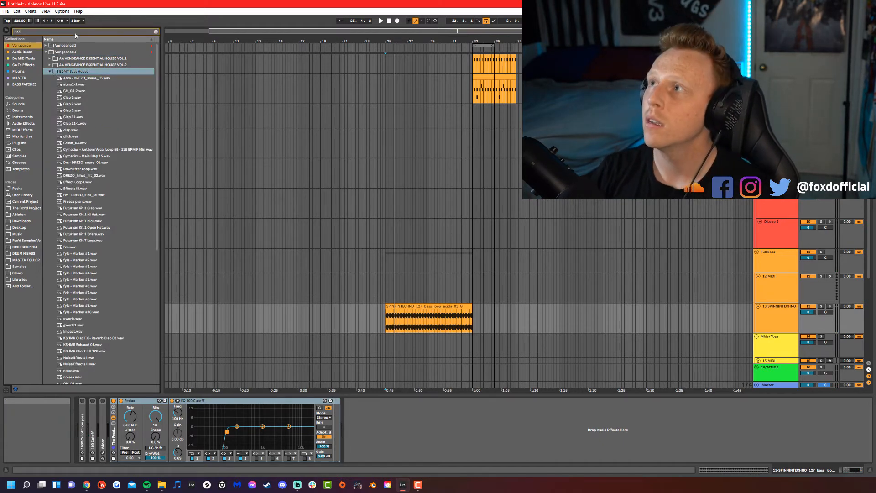
pyautogui.write('p')
# - Preview the found loops and place the Cymatics Anthem Vocal Loop at bar 25, replacing the bass loop
pyautogui.click(71, 84)
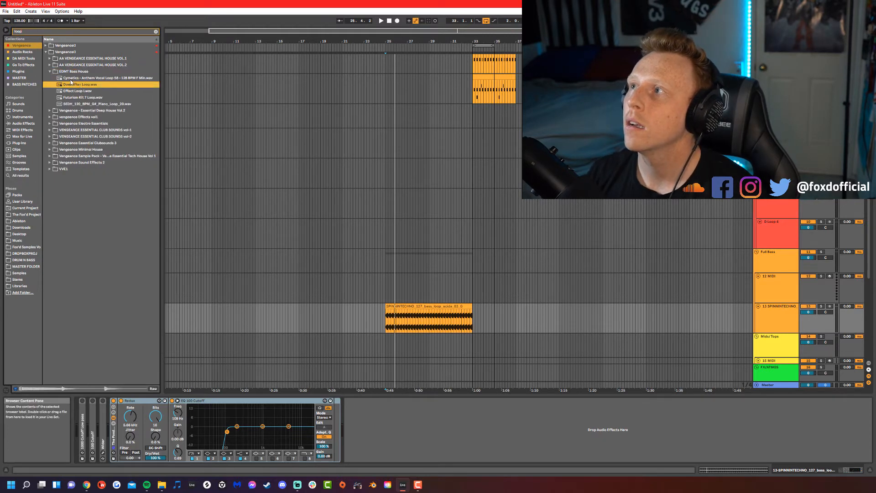
pyautogui.click(70, 79)
pyautogui.moveTo(75, 84); pyautogui.dragTo(388, 327)
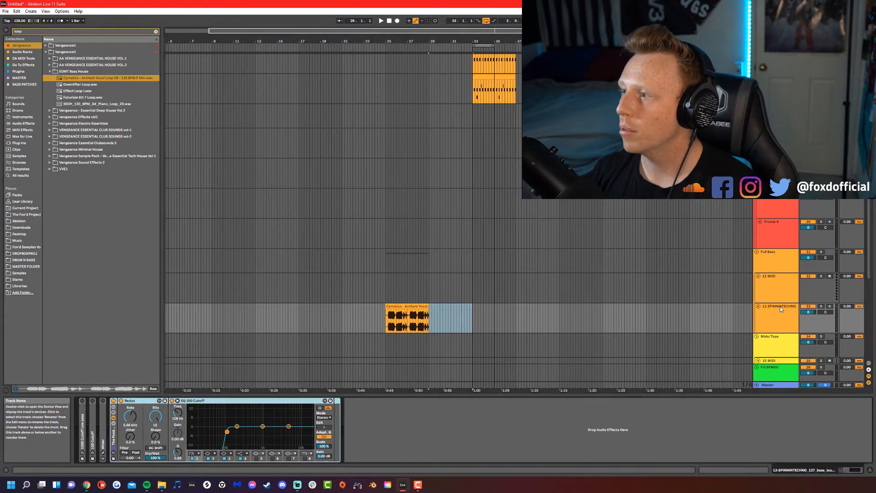
# - Play the vocal loop through the rack and raise the Redux sample rate to about 9.5 kHz
pyautogui.click(386, 329)
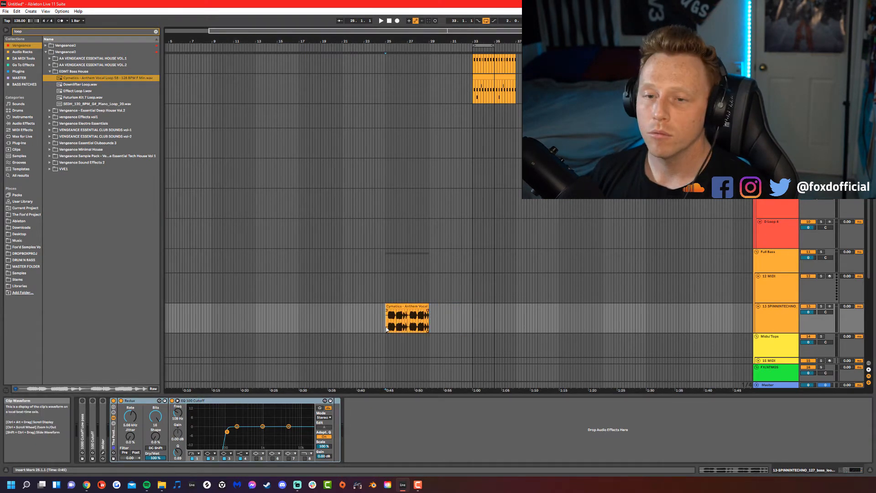
pyautogui.press('space')
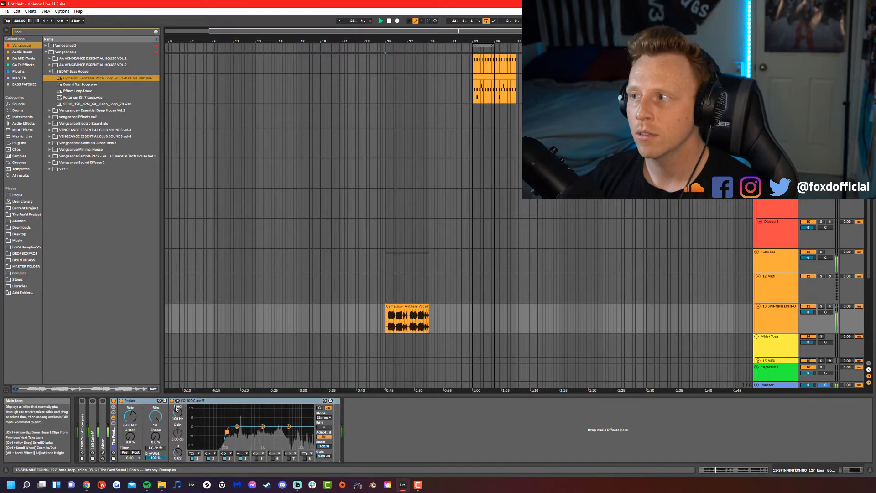
pyautogui.moveTo(138, 417); pyautogui.dragTo(138, 410)
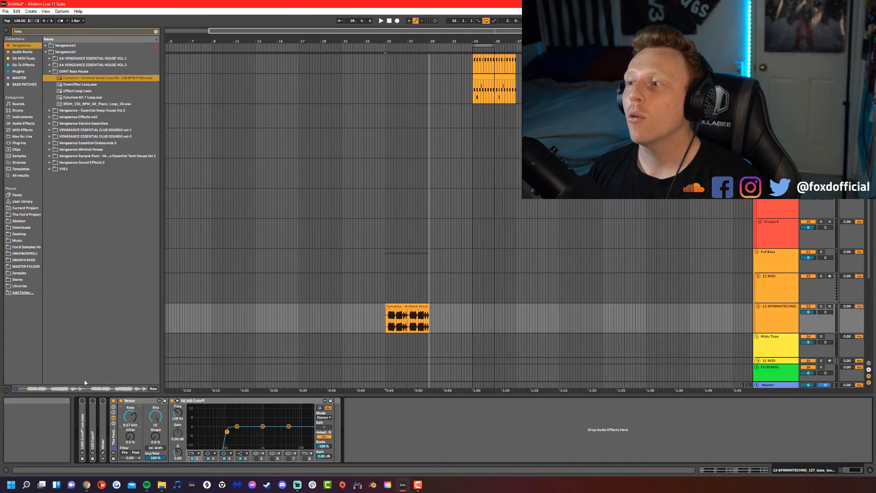
# - Delete the EQ 100 Cutoff device from the rack on the vocal loop's track
pyautogui.moveTo(441, 290)
pyautogui.mouseDown()
pyautogui.moveTo(393, 310)
pyautogui.moveTo(382, 302)
pyautogui.mouseUp()
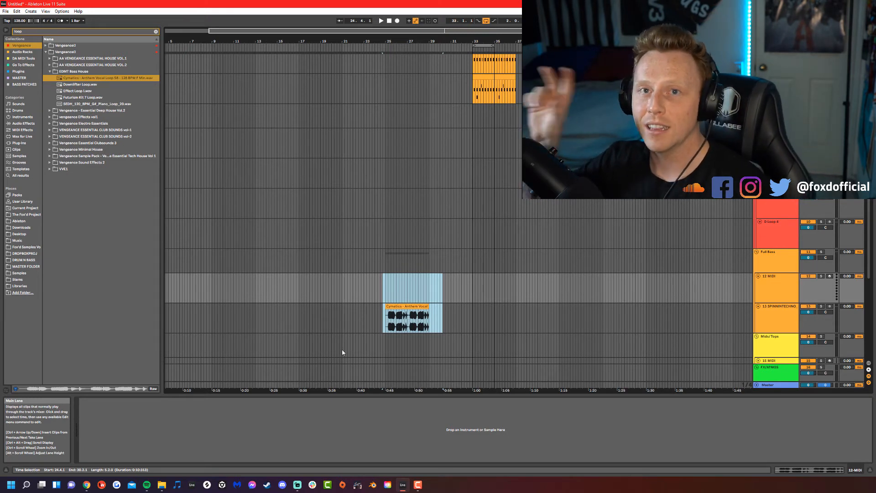
pyautogui.click(771, 313)
pyautogui.click(194, 401)
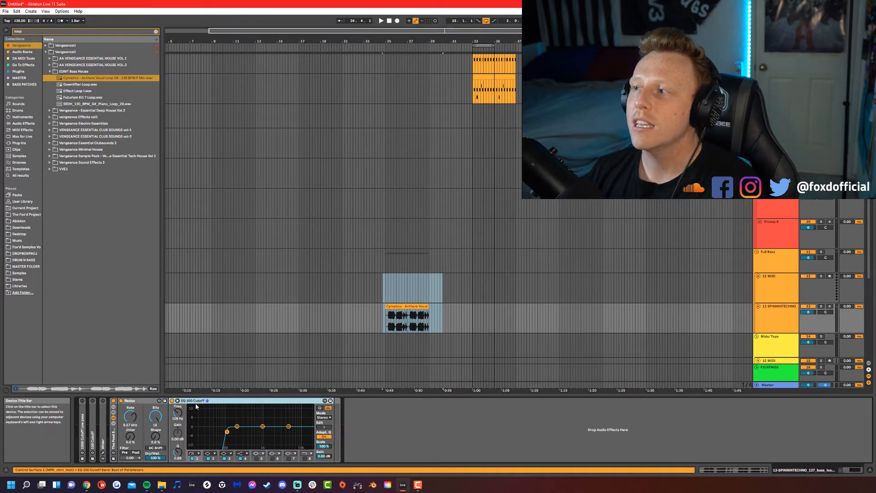
pyautogui.press('Delete')
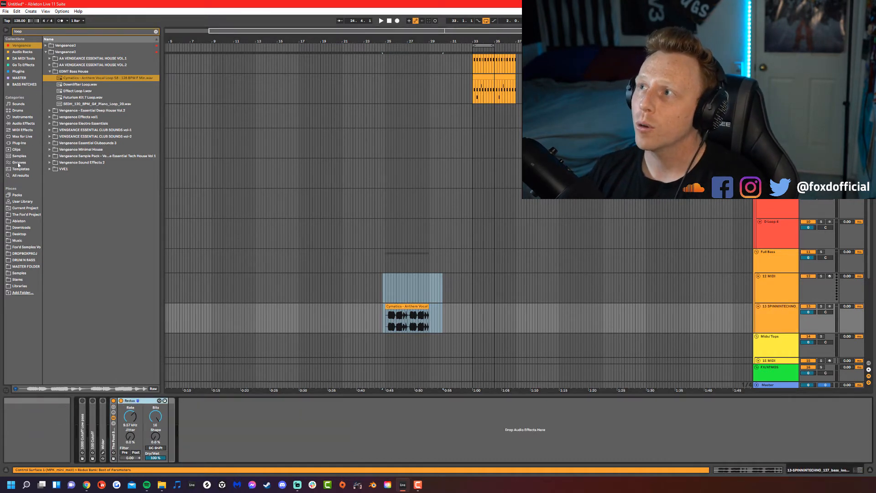
# - Clear the browser search and load FabFilter Pro-Q 3 from the MASTER collection onto the vocal loop's track
pyautogui.click(18, 143)
pyautogui.click(67, 33)
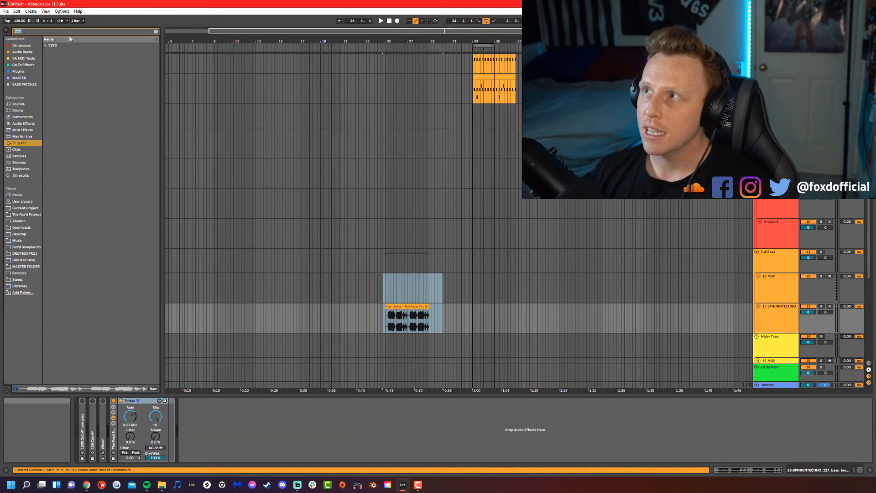
pyautogui.click(35, 76)
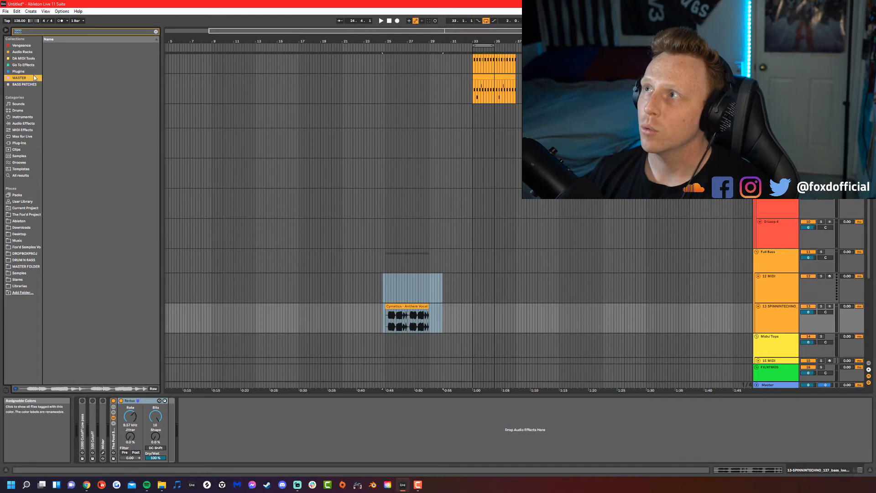
pyautogui.click(156, 32)
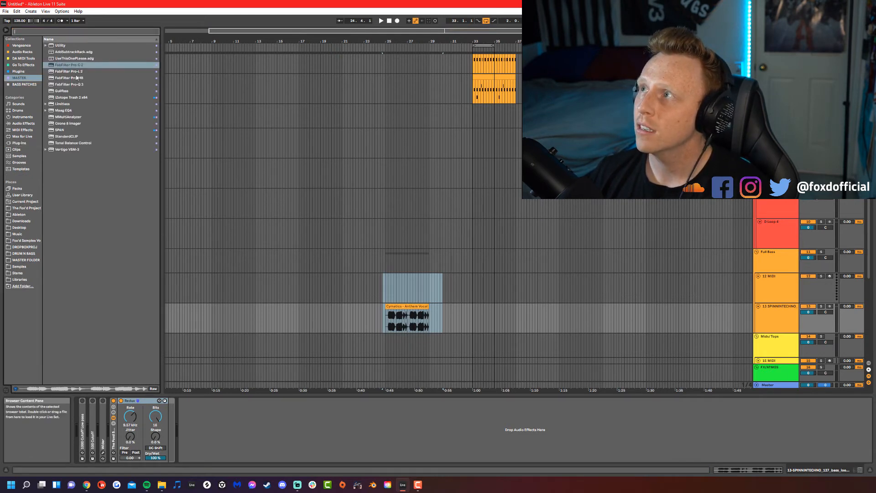
pyautogui.doubleClick(89, 84)
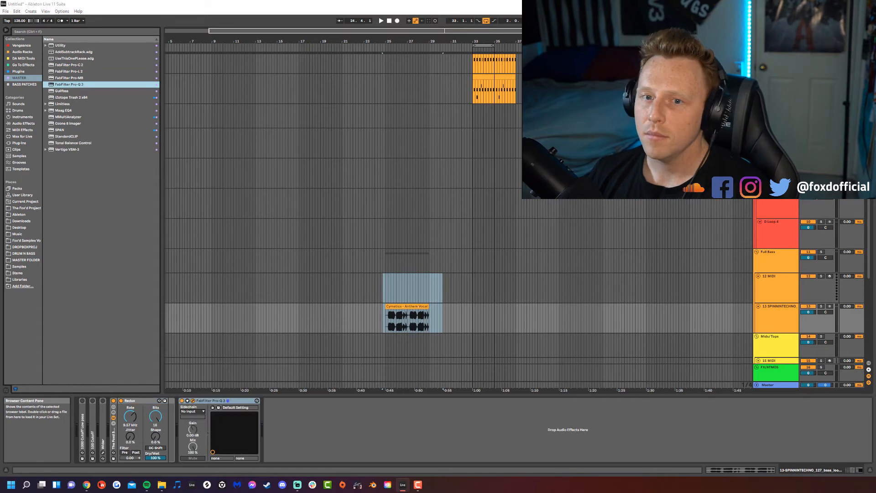
# - Lower the vocal loop track's volume to -10.4 dB and play the loop with its spectrum shown in Pro-Q 3
pyautogui.moveTo(771, 318); pyautogui.dragTo(419, 158)
pyautogui.moveTo(809, 313); pyautogui.dragTo(808, 323)
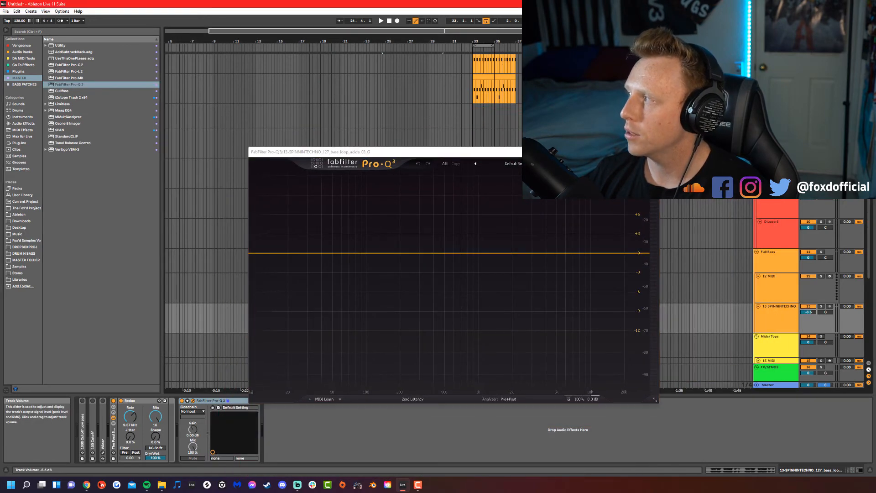
pyautogui.press('space')
pyautogui.moveTo(476, 150); pyautogui.dragTo(691, 74)
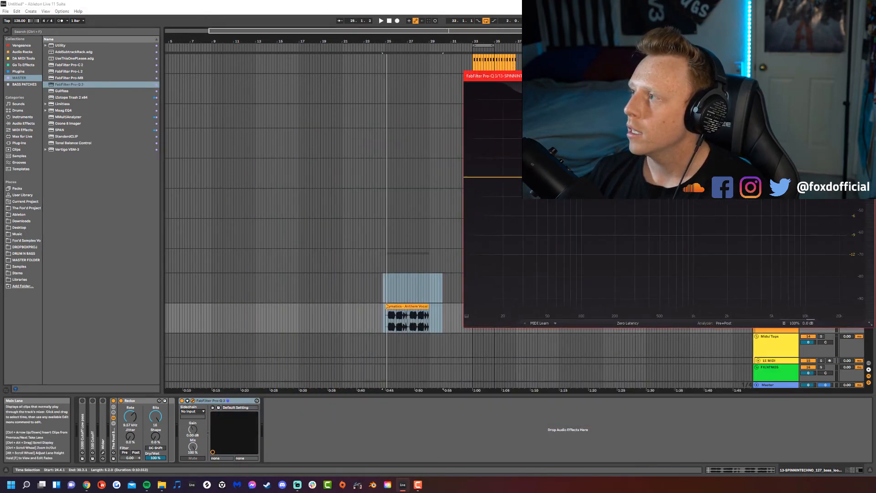
pyautogui.click(400, 306)
pyautogui.press('space')
pyautogui.press('space')
pyautogui.moveTo(611, 78); pyautogui.dragTo(400, 95)
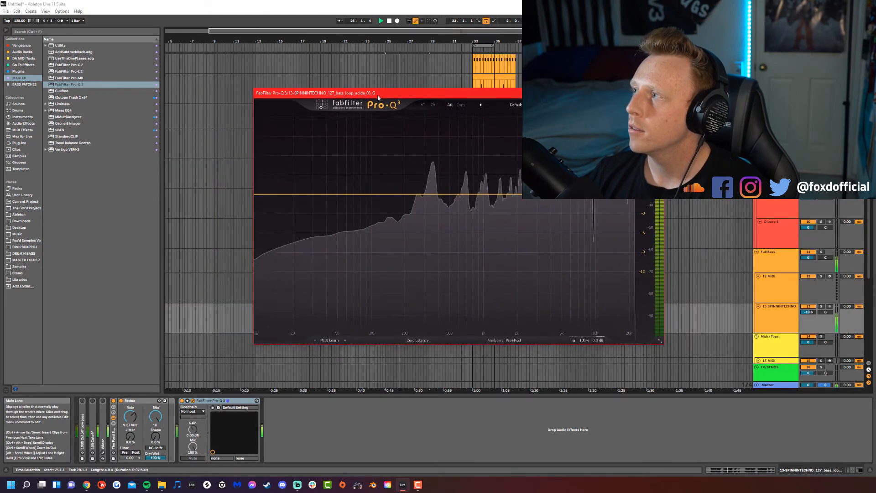
# - Add a low cut band in Pro-Q 3 at about 107 Hz with a 30 dB/oct slope
pyautogui.click(373, 195)
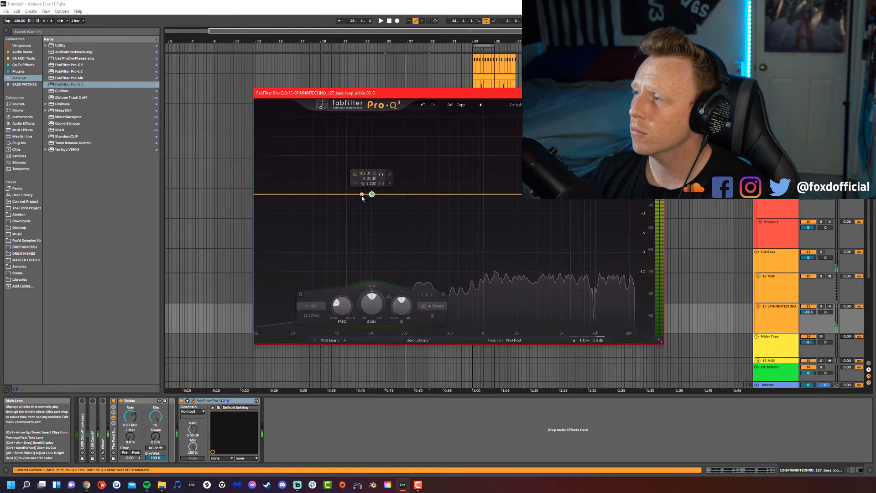
pyautogui.click(312, 307)
pyautogui.click(314, 255)
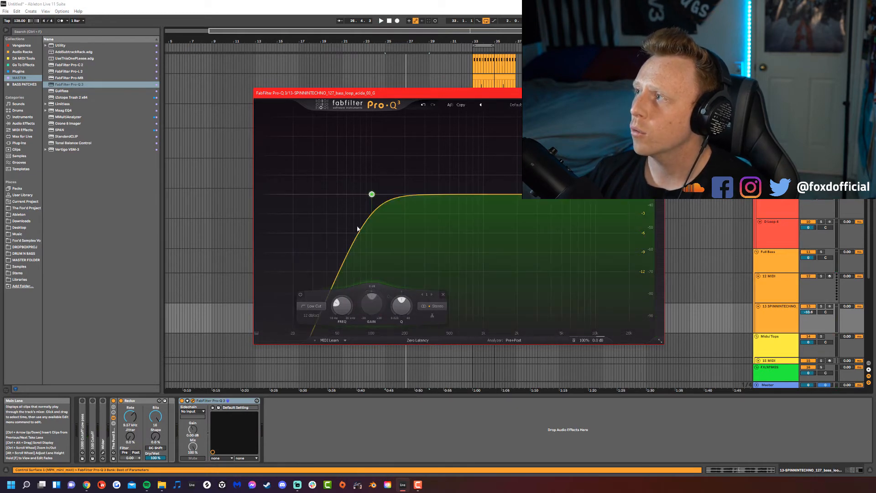
pyautogui.scroll(3, 313, 316)
pyautogui.moveTo(378, 193)
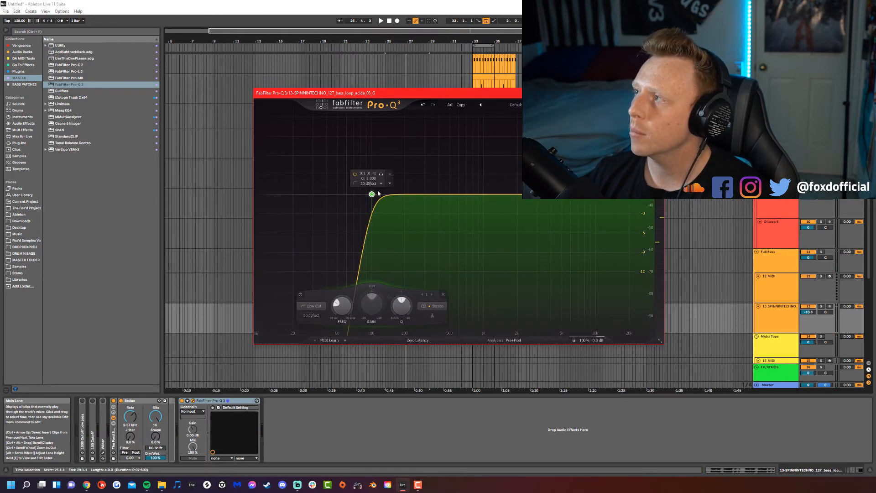
pyautogui.moveTo(372, 195); pyautogui.dragTo(374, 195)
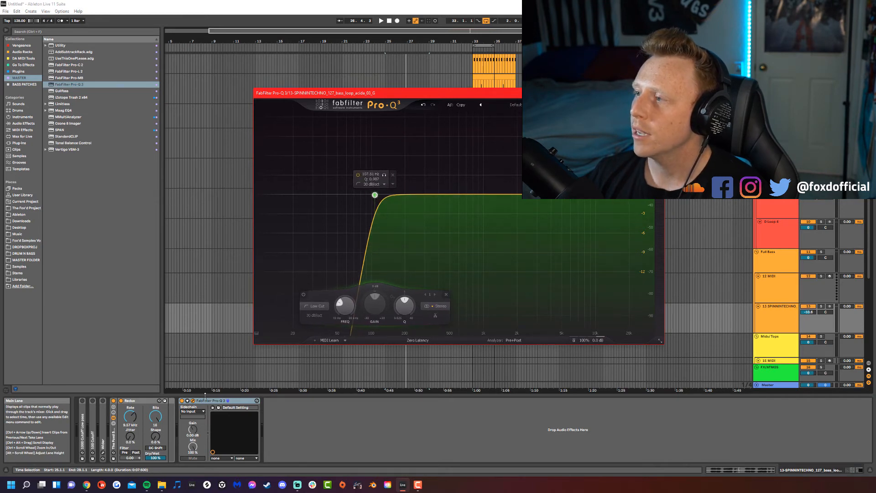
# - Move Pro-Q 3 into the rack after Redux and play the vocal loop to check the filtered signal
pyautogui.click(184, 405)
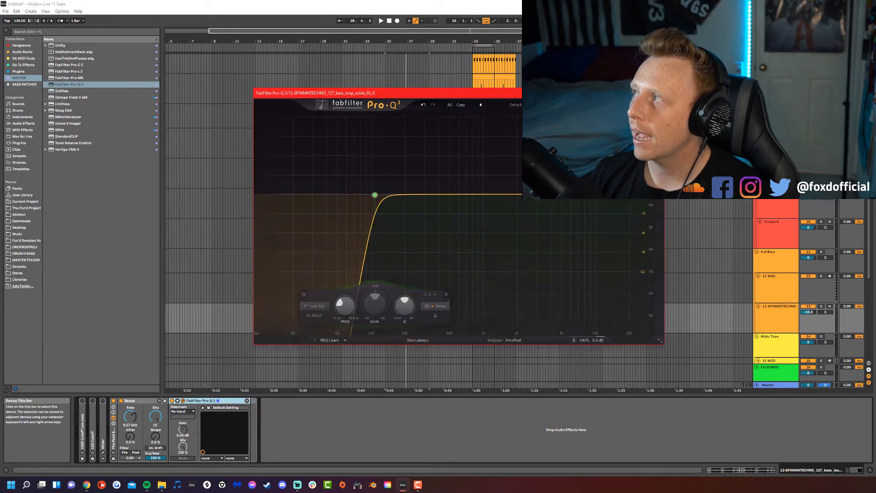
pyautogui.click(658, 93)
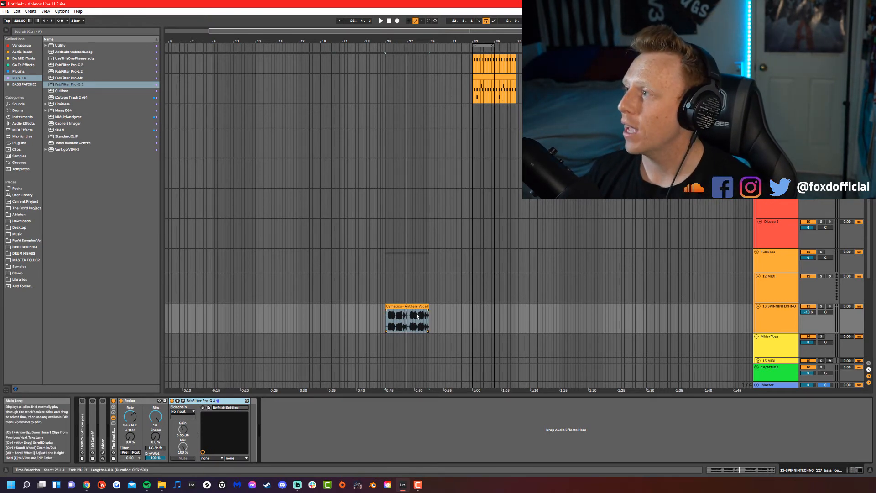
pyautogui.press('space')
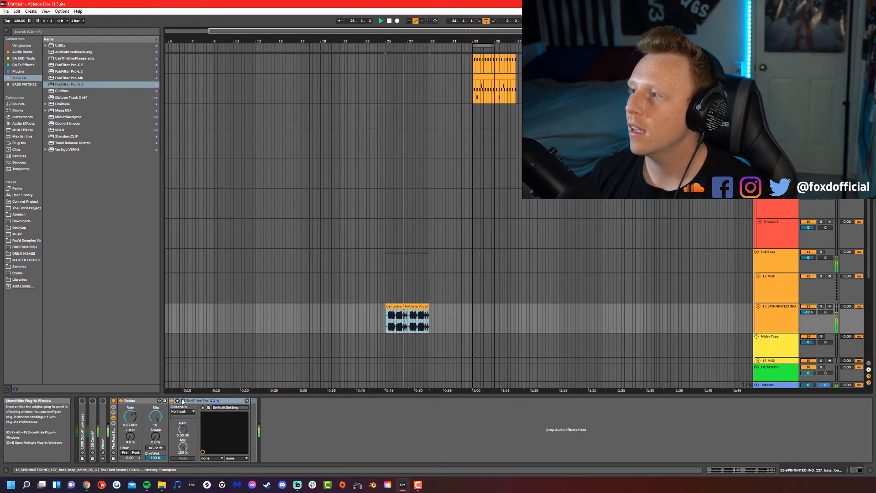
pyautogui.click(183, 401)
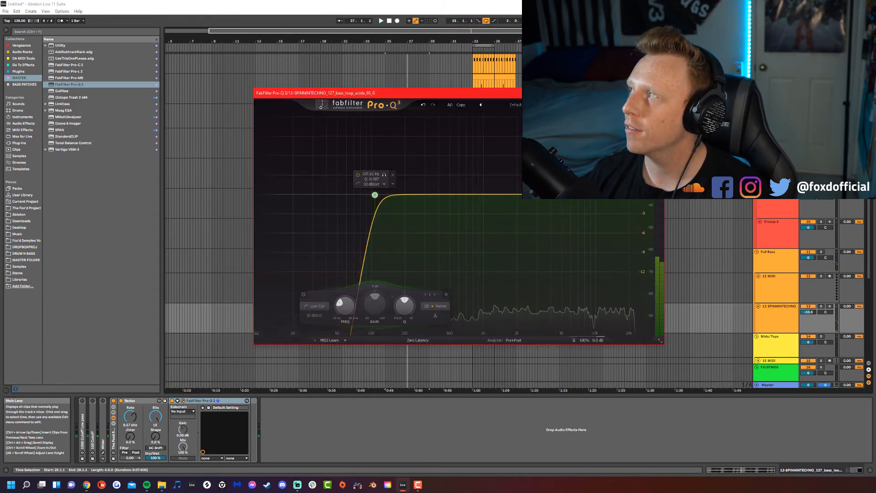
pyautogui.click(659, 93)
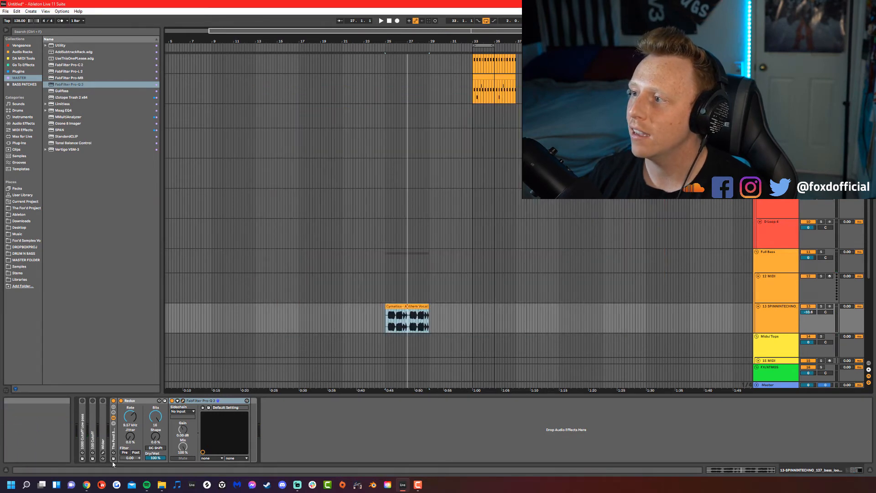
# - Unfold The Foxd Sound rack to inspect its chain list, and fold it back
pyautogui.click(115, 447)
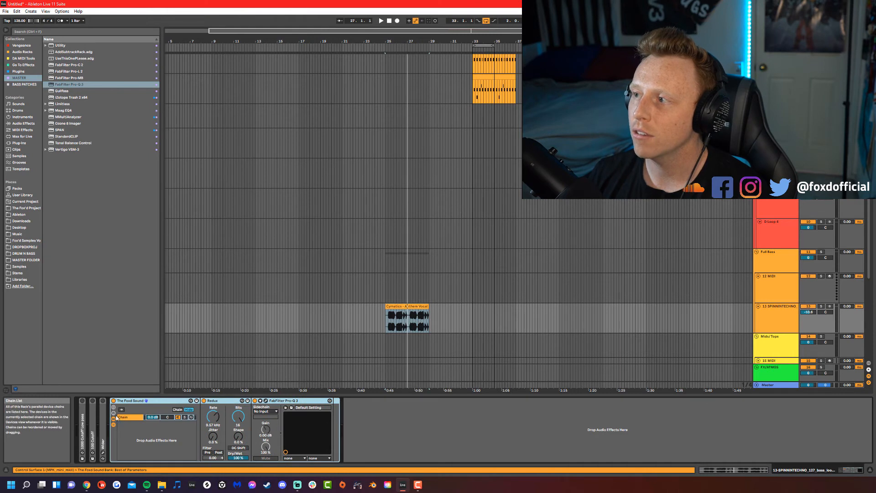
pyautogui.click(136, 401)
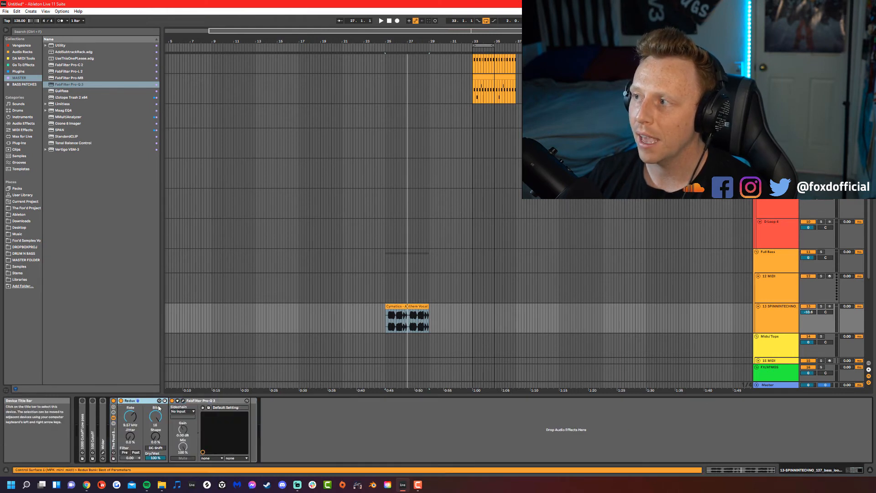
# - Save the adapted rack with Redux and Pro-Q 3 as a new preset named The Foxd Sound With FAB
pyautogui.click(199, 401)
pyautogui.click(114, 438)
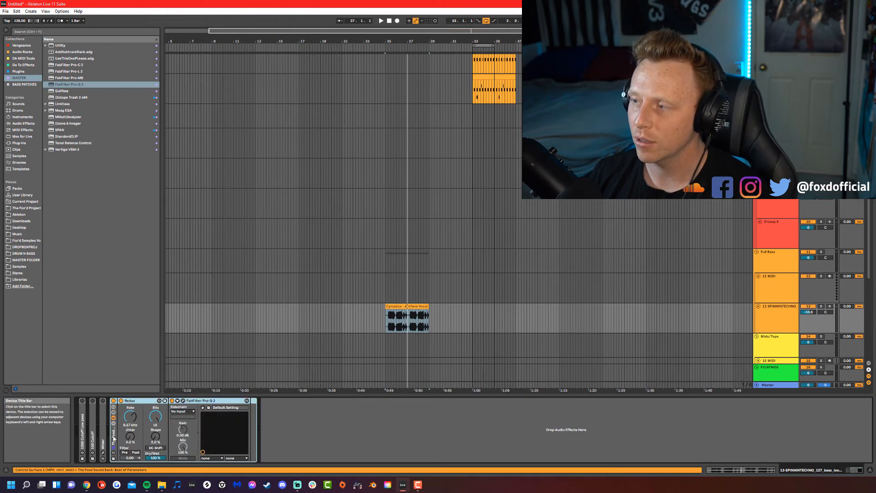
pyautogui.click(116, 459)
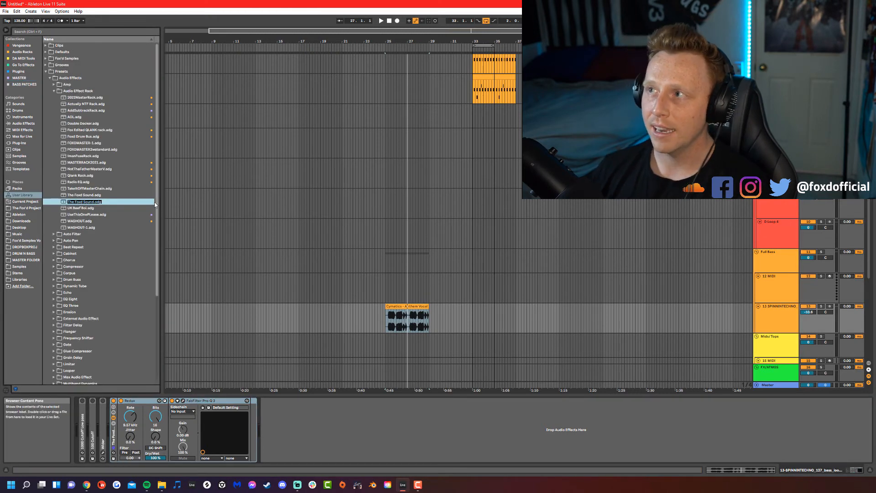
pyautogui.write('The Foxd Sound With')
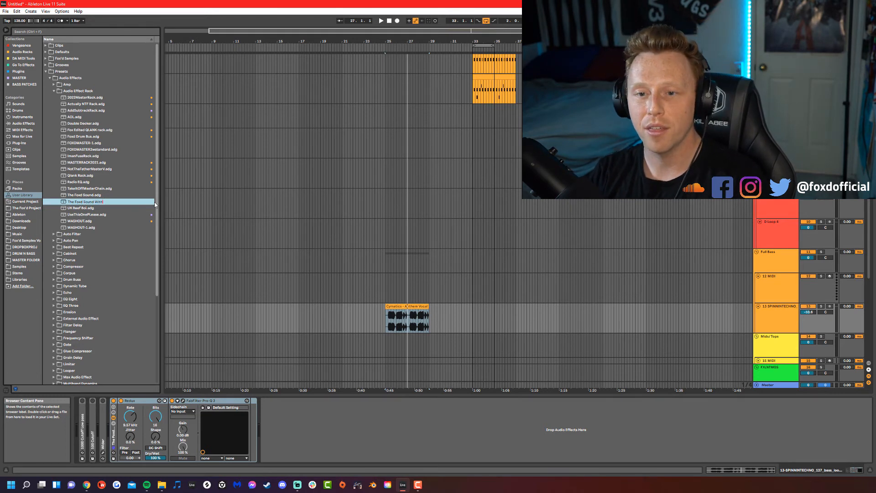
pyautogui.write(' FAB')
pyautogui.press('Return')
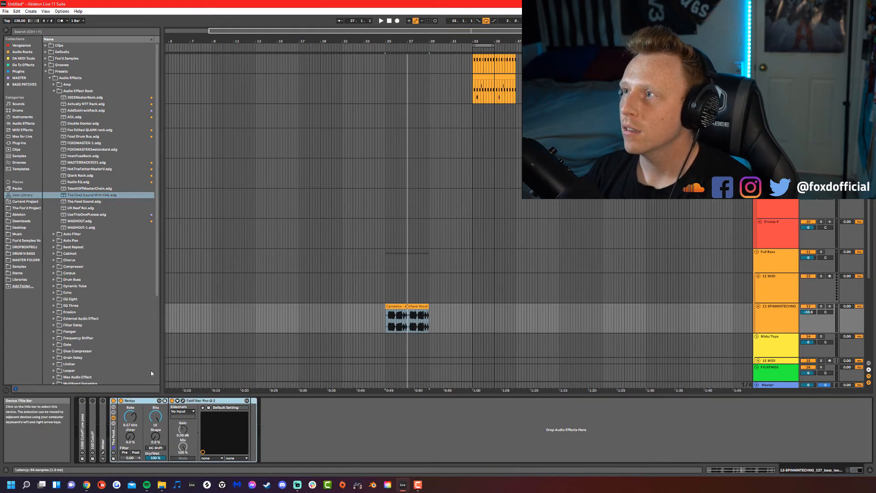
# - Delete the rack from the vocal loop track and reload it from the saved The Foxd Sound With FAB preset, closing the Pro-Q 3 window
pyautogui.press('Delete')
pyautogui.click(85, 198)
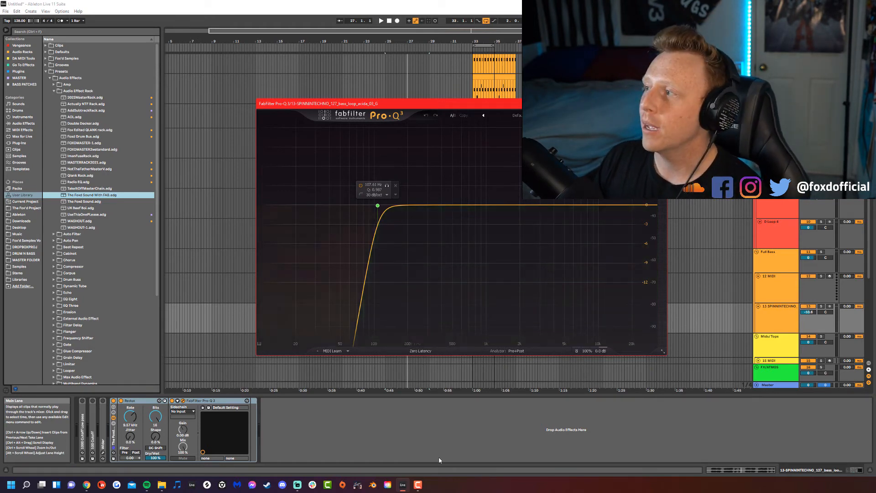
pyautogui.click(450, 440)
pyautogui.click(661, 103)
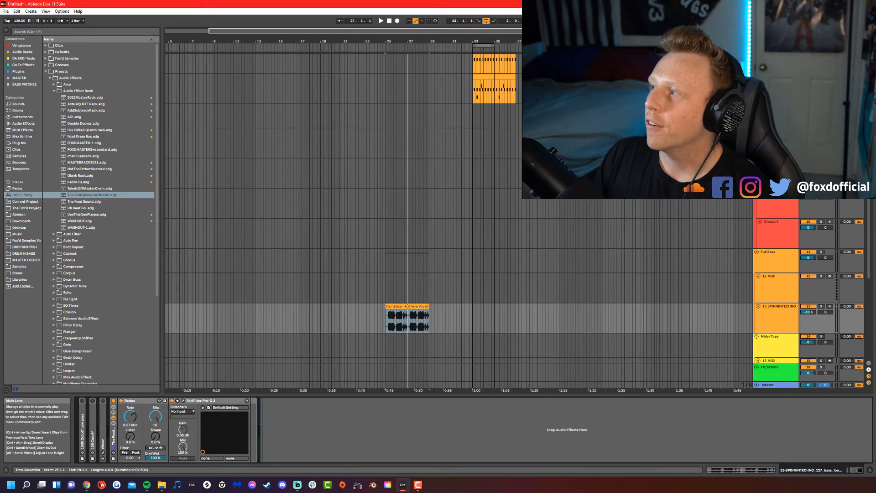
pyautogui.click(753, 307)
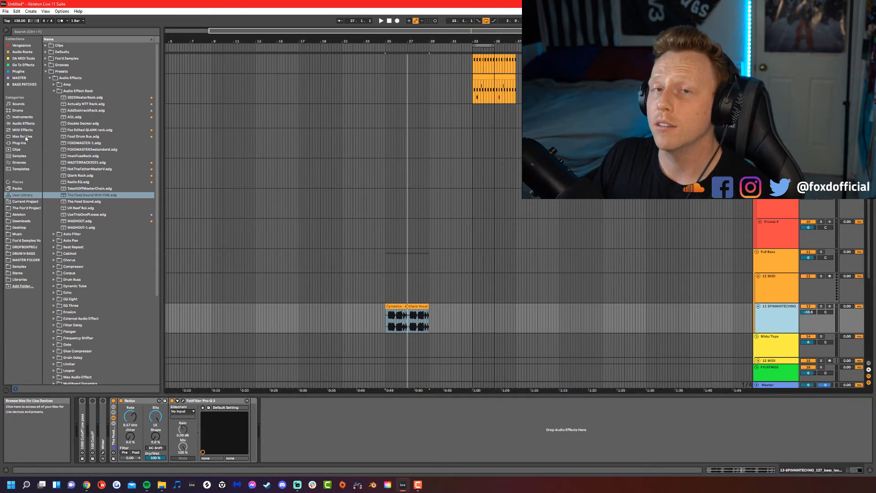
# - Remove the rack from the vocal loop track and load Reverb from the Go To Effects collection
pyautogui.click(27, 72)
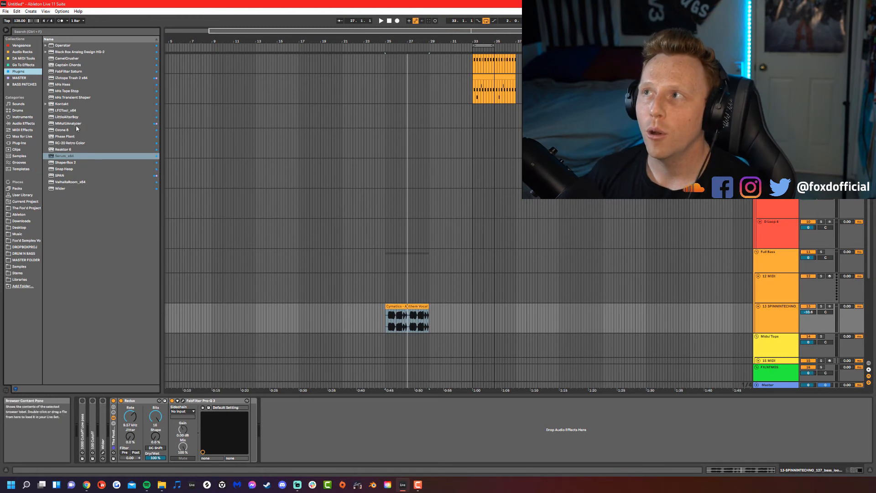
pyautogui.click(20, 65)
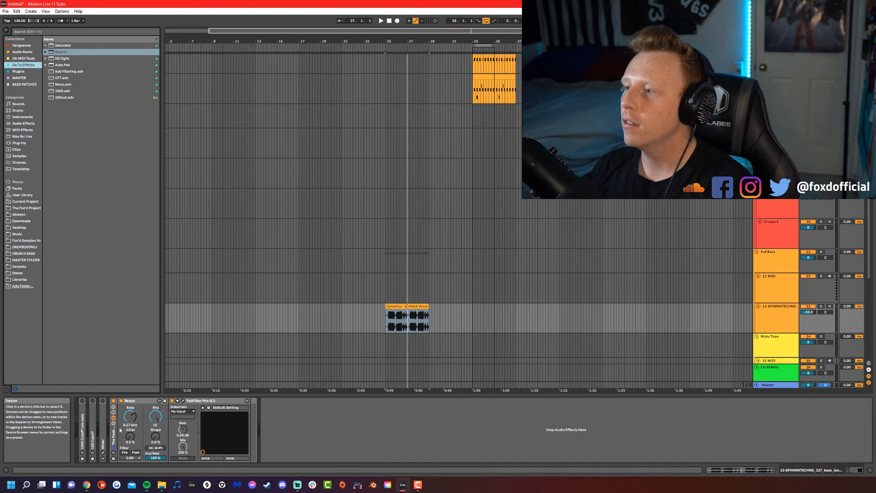
pyautogui.click(114, 433)
pyautogui.press('Delete')
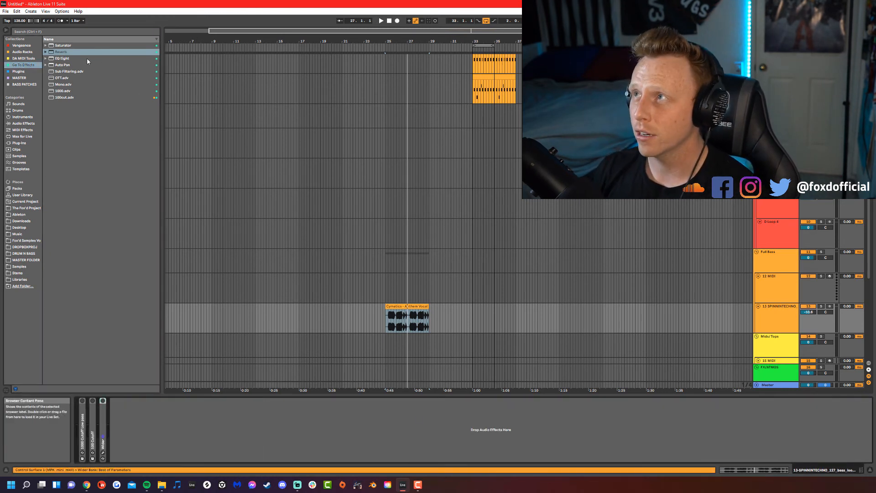
pyautogui.click(75, 52)
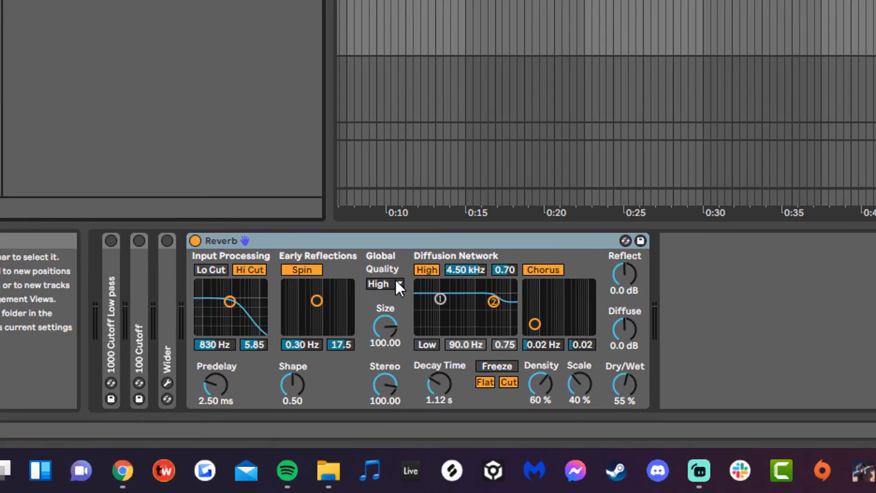
# - Try the Reverb's global quality at Eco and return it to High
pyautogui.click(398, 286)
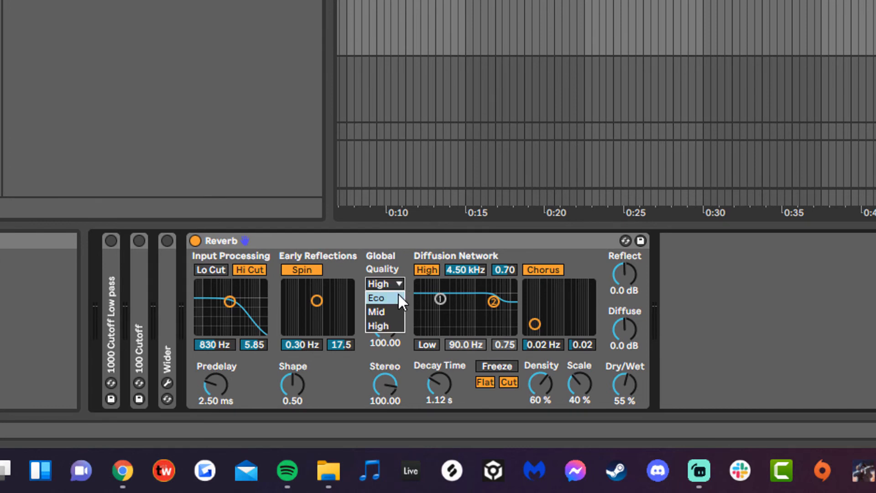
pyautogui.click(399, 294)
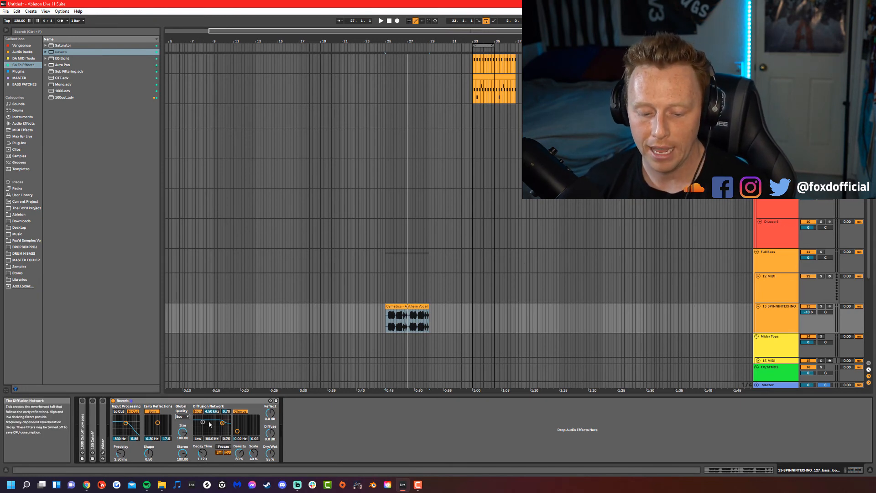
pyautogui.click(182, 416)
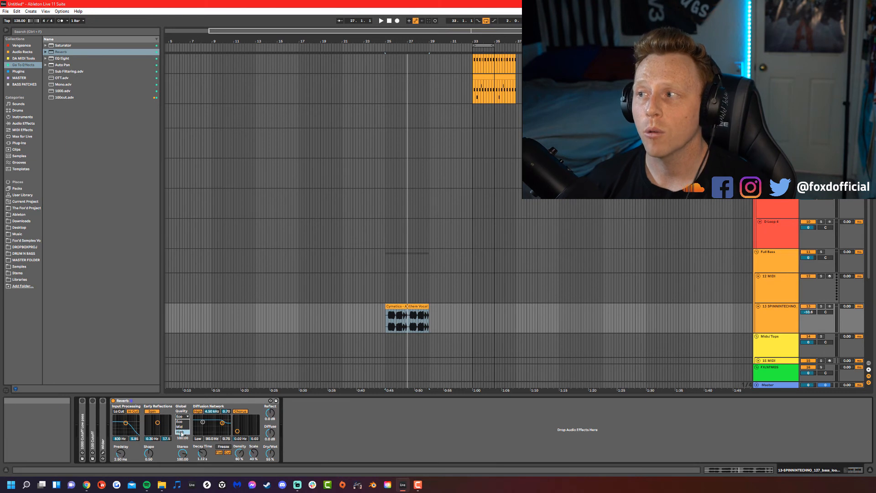
pyautogui.click(180, 432)
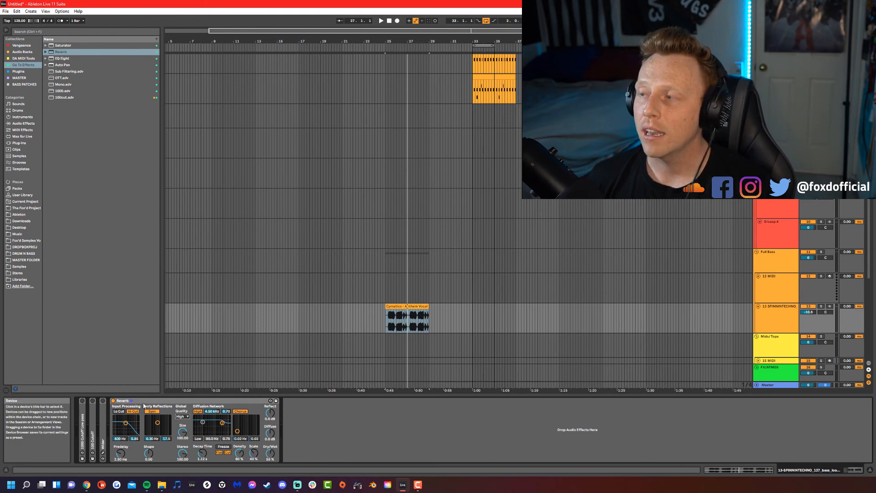
pyautogui.click(183, 416)
pyautogui.click(181, 418)
pyautogui.click(181, 416)
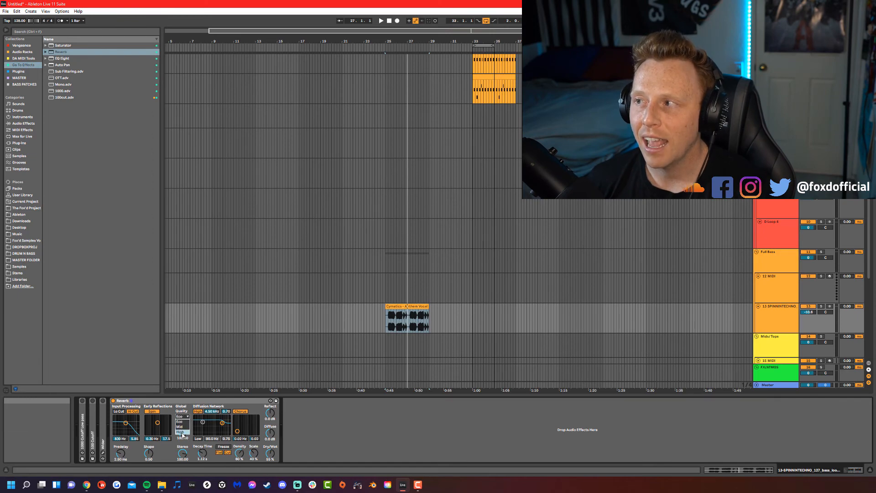
pyautogui.click(181, 432)
pyautogui.click(180, 416)
pyautogui.click(181, 432)
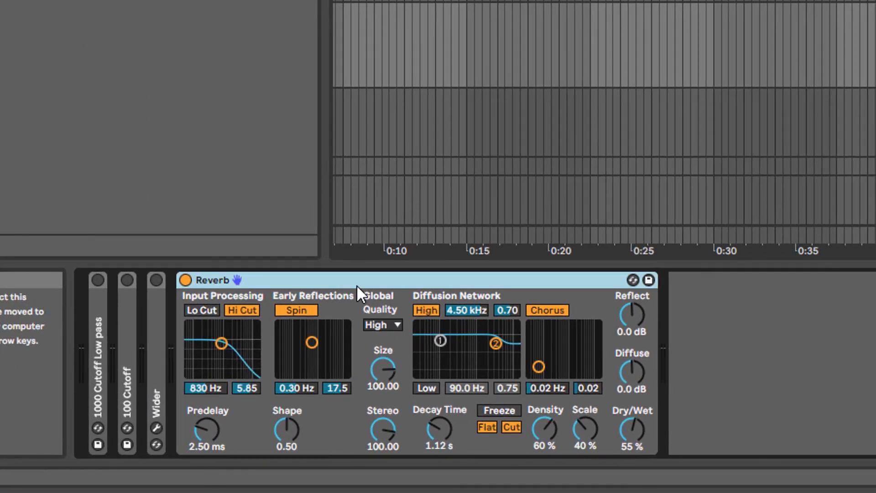
# - Save the Reverb's current settings as its default preset
pyautogui.rightClick(357, 284)
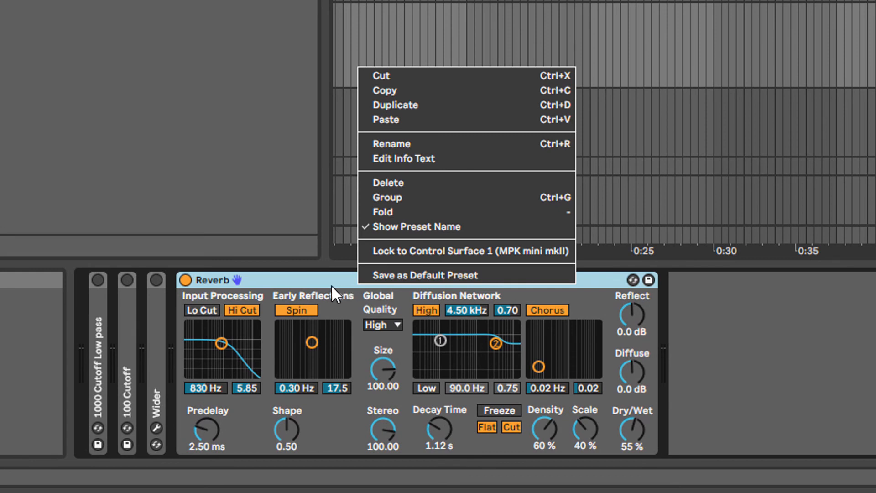
pyautogui.click(311, 283)
pyautogui.rightClick(265, 277)
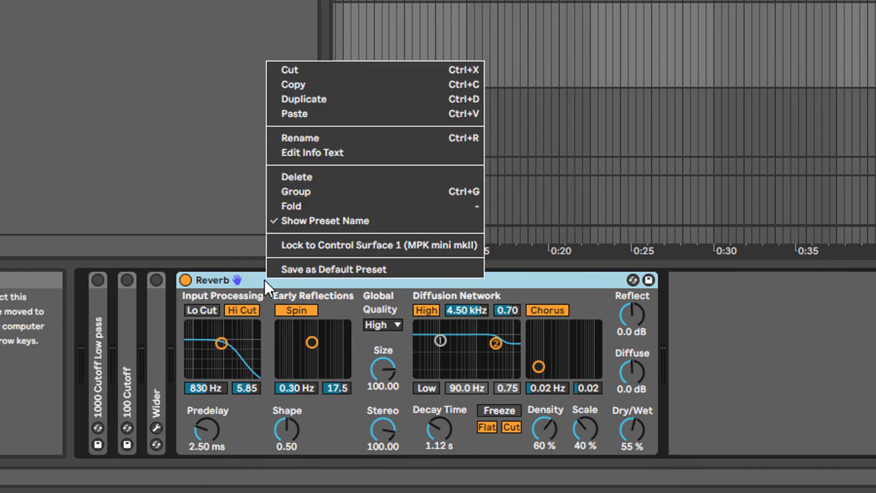
pyautogui.click(326, 270)
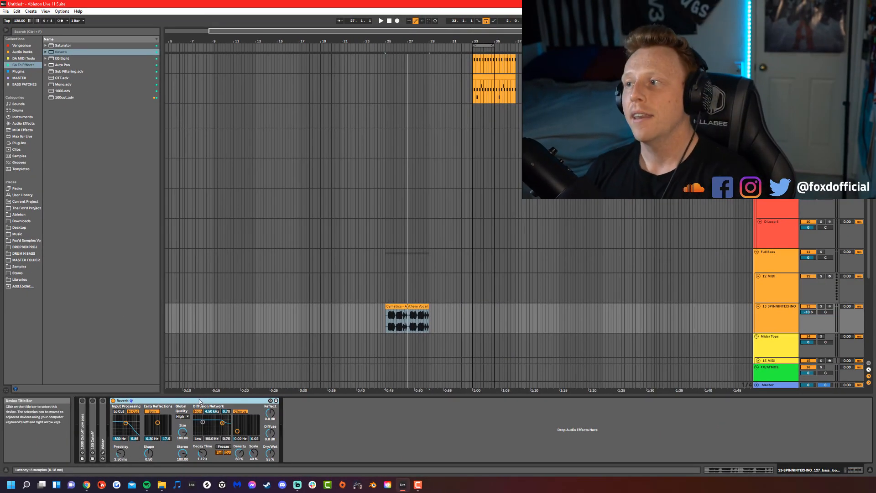
# - Delete the Reverb and load a fresh one from the Reverb & Resonance audio effects onto the vocal loop track
pyautogui.press('Delete')
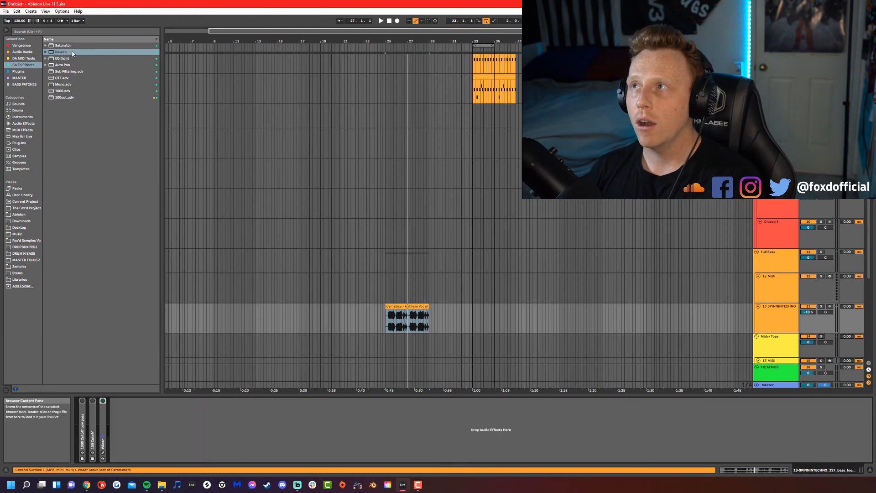
pyautogui.click(23, 123)
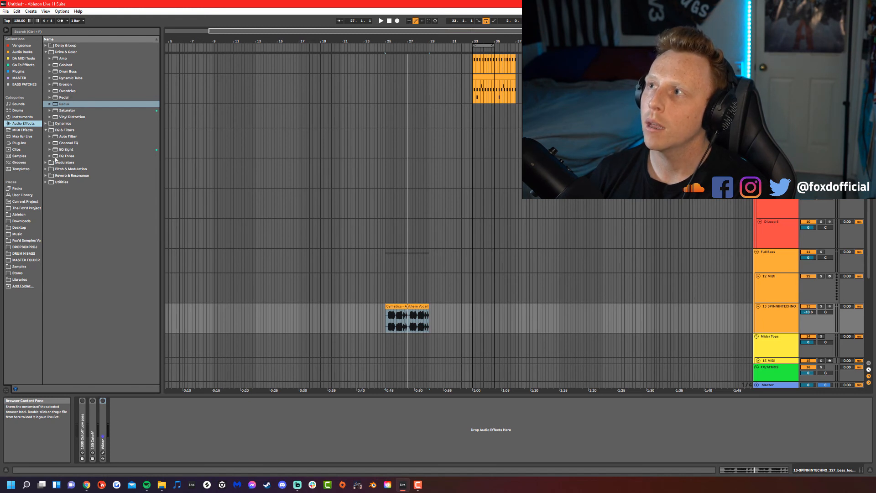
pyautogui.click(46, 176)
pyautogui.moveTo(62, 110); pyautogui.dragTo(252, 442)
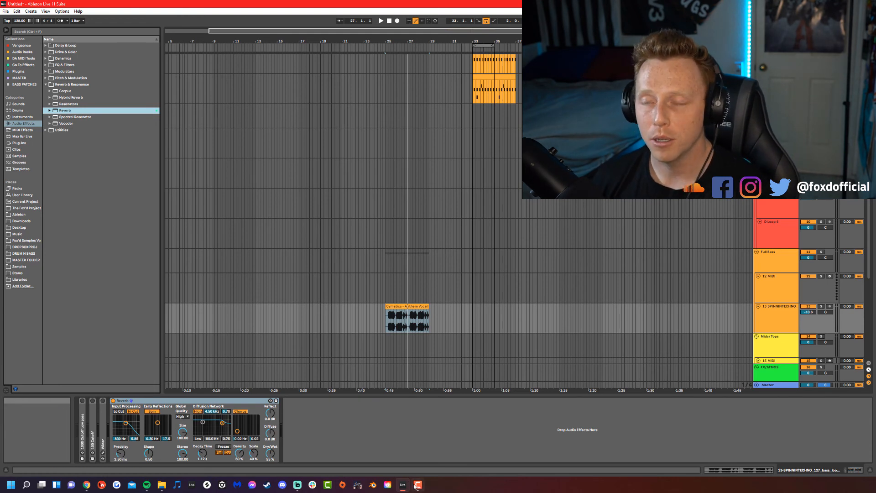
# - Enable the Reverb's Lo Cut, shift its input filter to a higher frequency, and turn off Spin, the High filter and Chorus
pyautogui.click(117, 412)
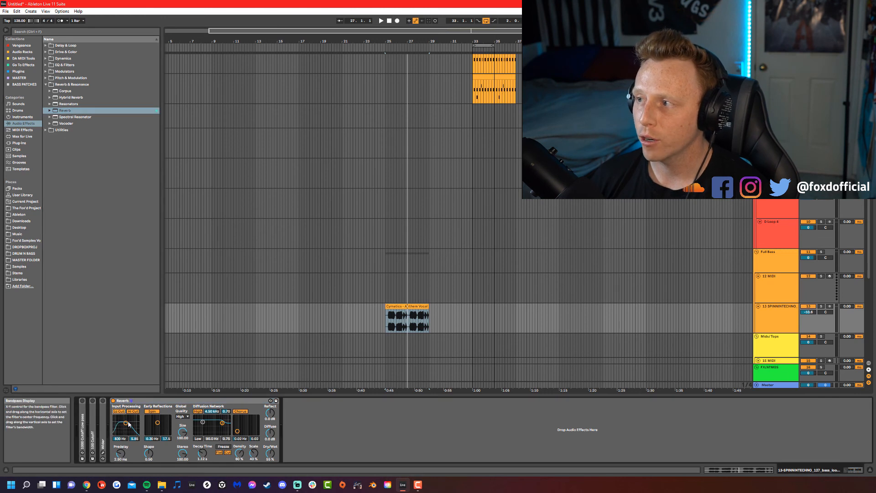
pyautogui.moveTo(129, 424); pyautogui.dragTo(129, 422)
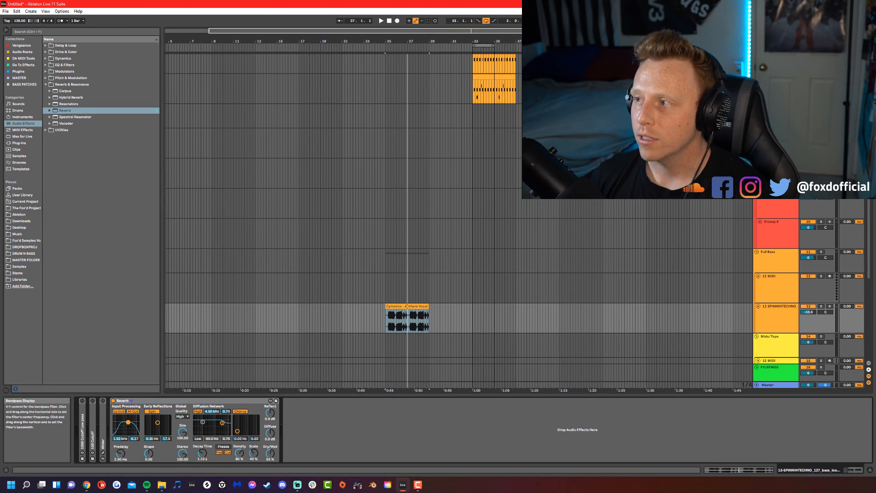
pyautogui.click(152, 411)
pyautogui.click(198, 411)
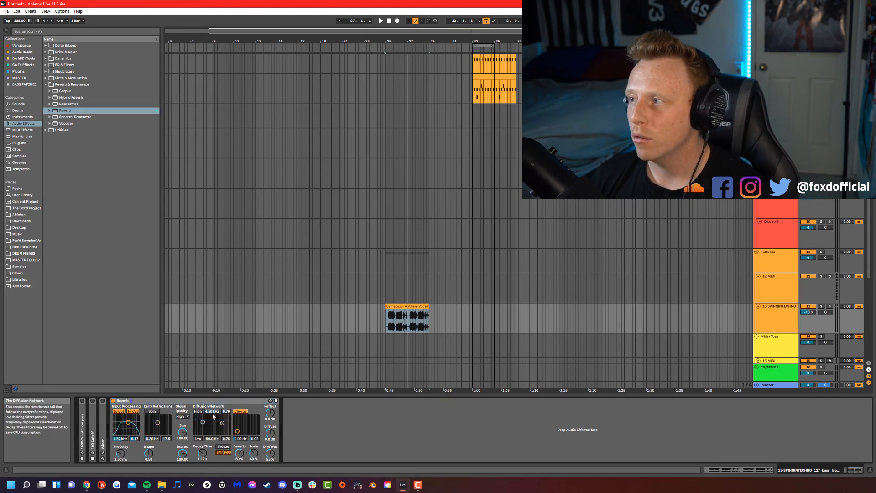
pyautogui.click(240, 412)
# - Set the Reverb's Dry/Wet to about 9.4 % and its Decay Time to about 7.48 s
pyautogui.moveTo(270, 452); pyautogui.dragTo(270, 474)
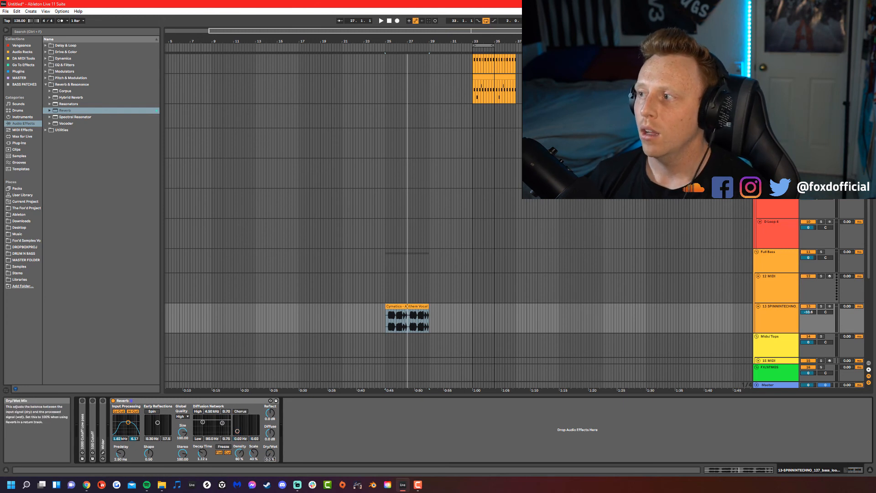
pyautogui.moveTo(202, 453); pyautogui.dragTo(202, 429)
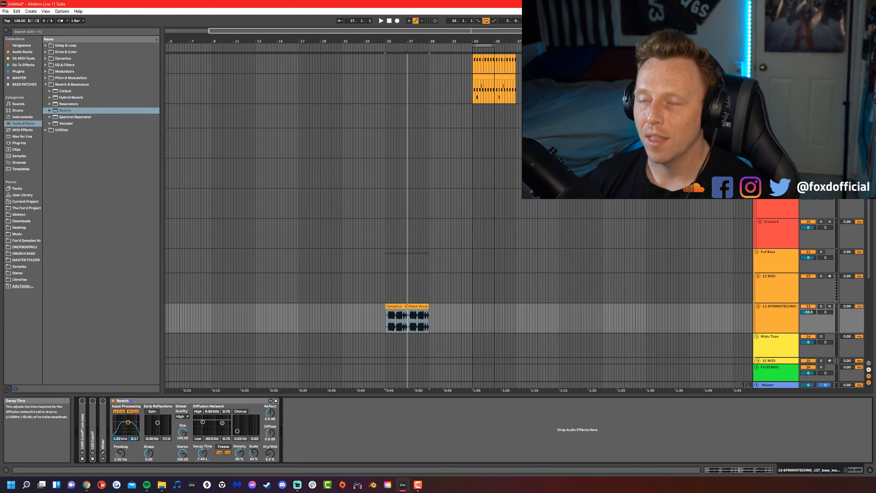